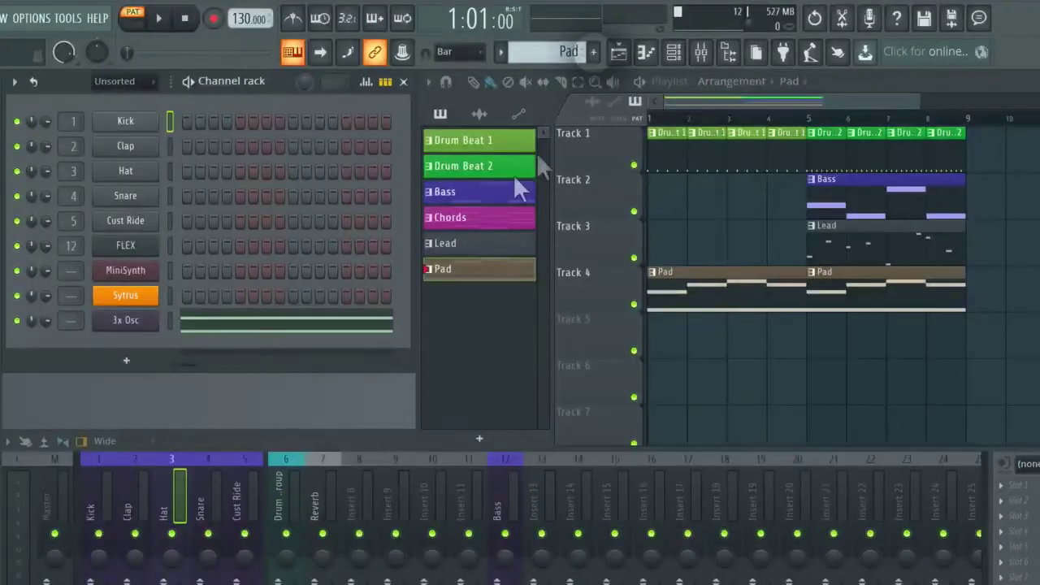
- Create a green pattern named 'Main Beat' and move it just below Drum Beat 2
{"action": "left_click", "coordinate": [594, 51]}
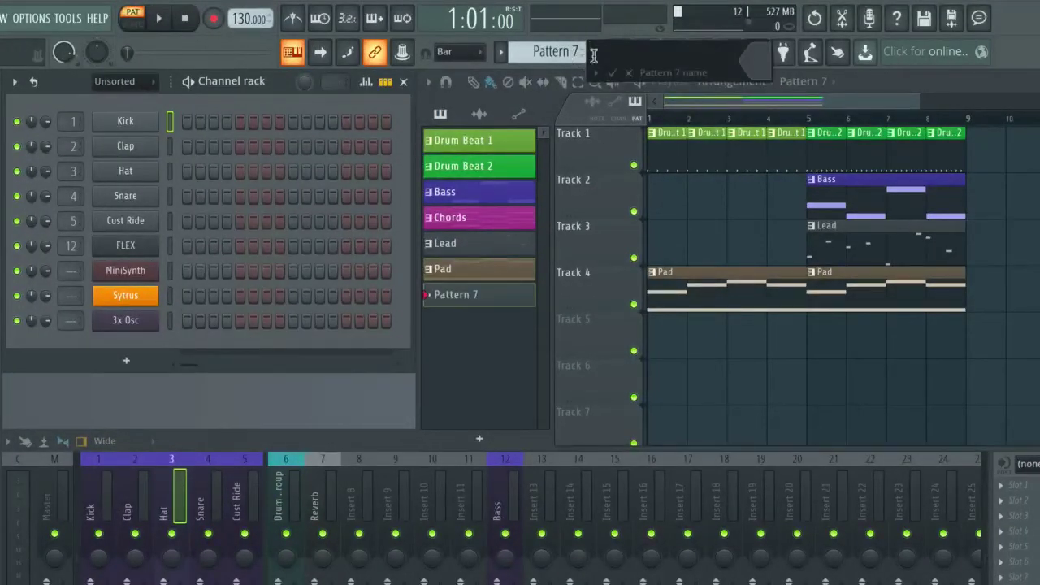
{"action": "type", "text": "Main Beat"}
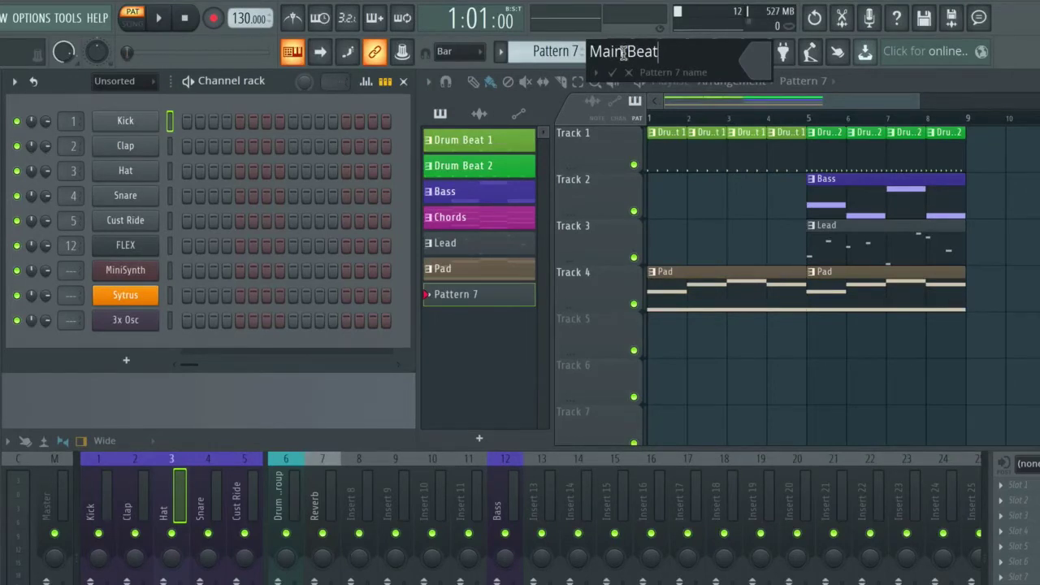
{"action": "left_click", "coordinate": [753, 57]}
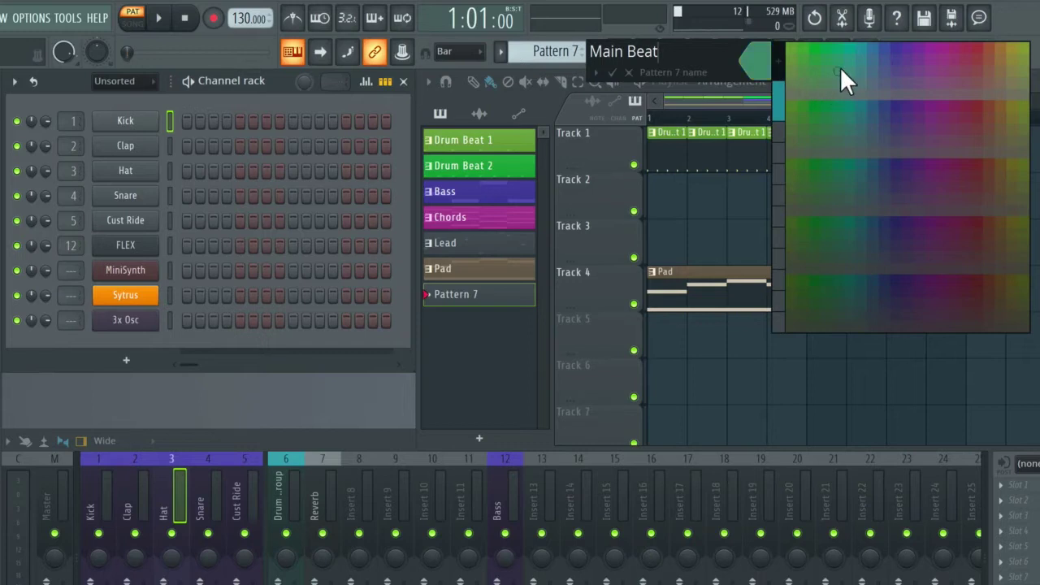
{"action": "left_click", "coordinate": [840, 67]}
{"action": "key", "text": "Return"}
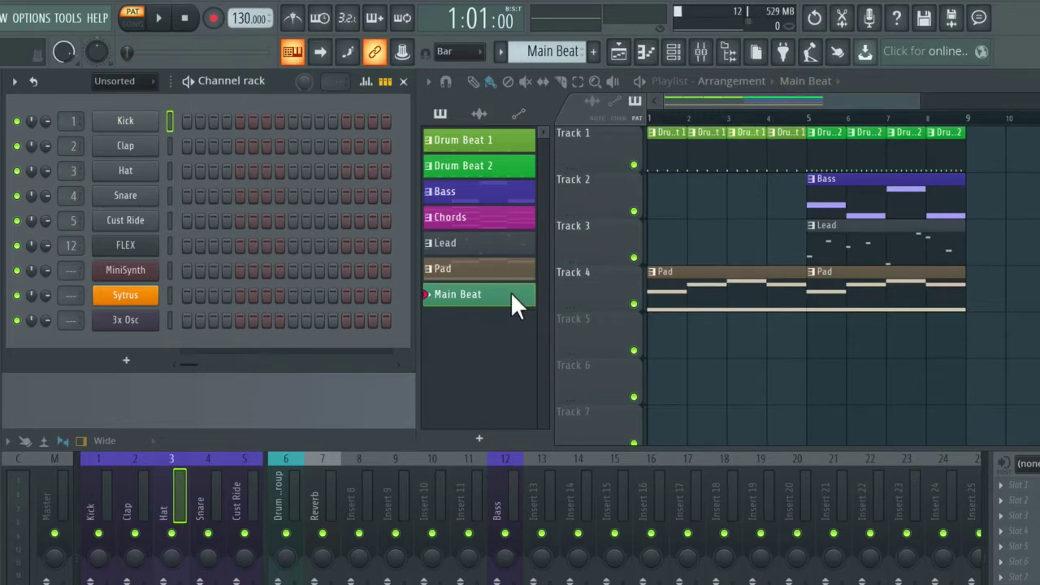
{"action": "left_click_drag", "start_coordinate": [511, 292], "coordinate": [498, 172]}
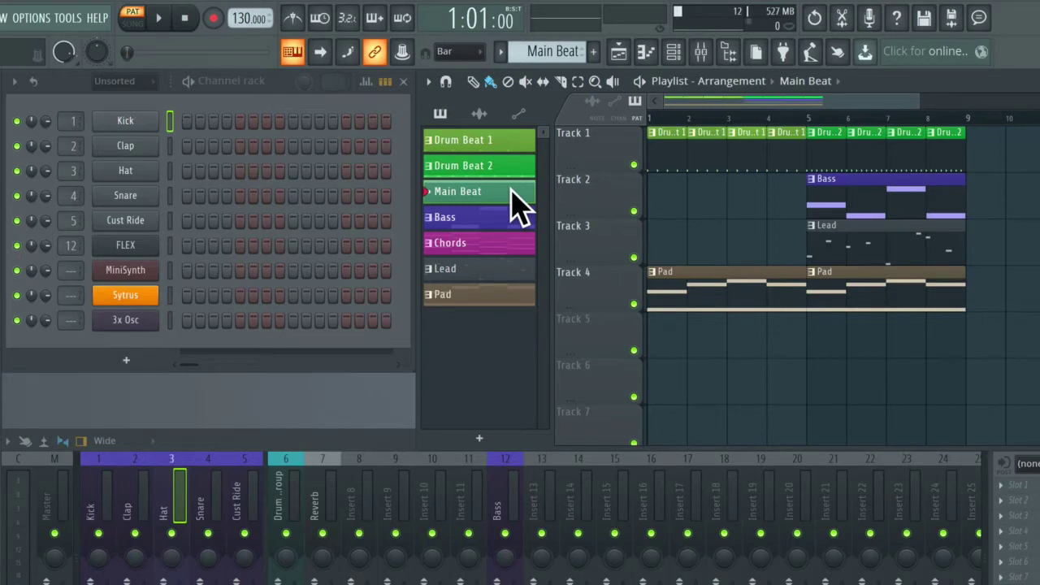
- Set snapping to 1/4 beat and turn on the metronome and count-in
{"action": "left_click", "coordinate": [465, 54]}
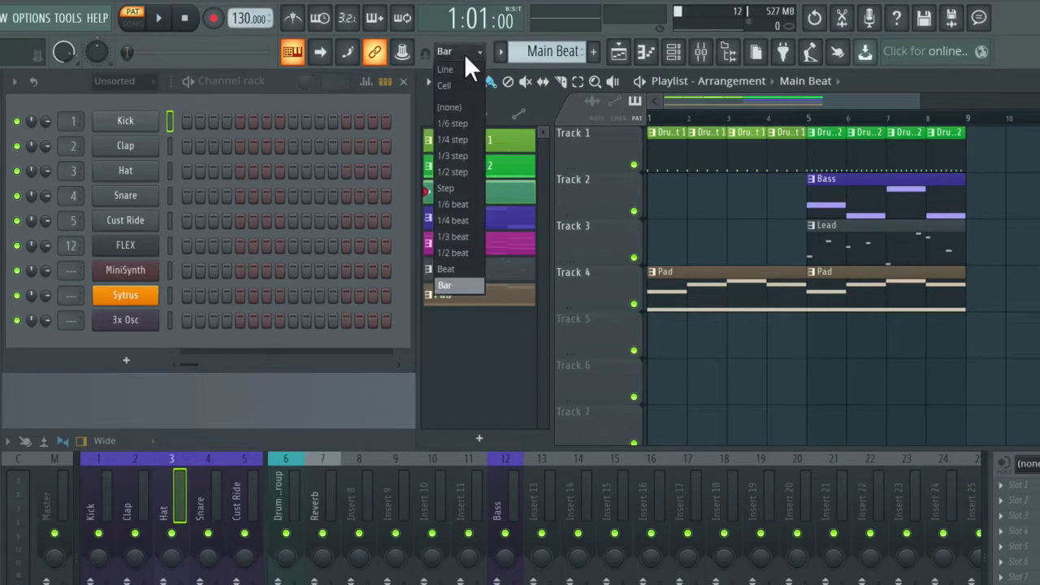
{"action": "left_click", "coordinate": [456, 220]}
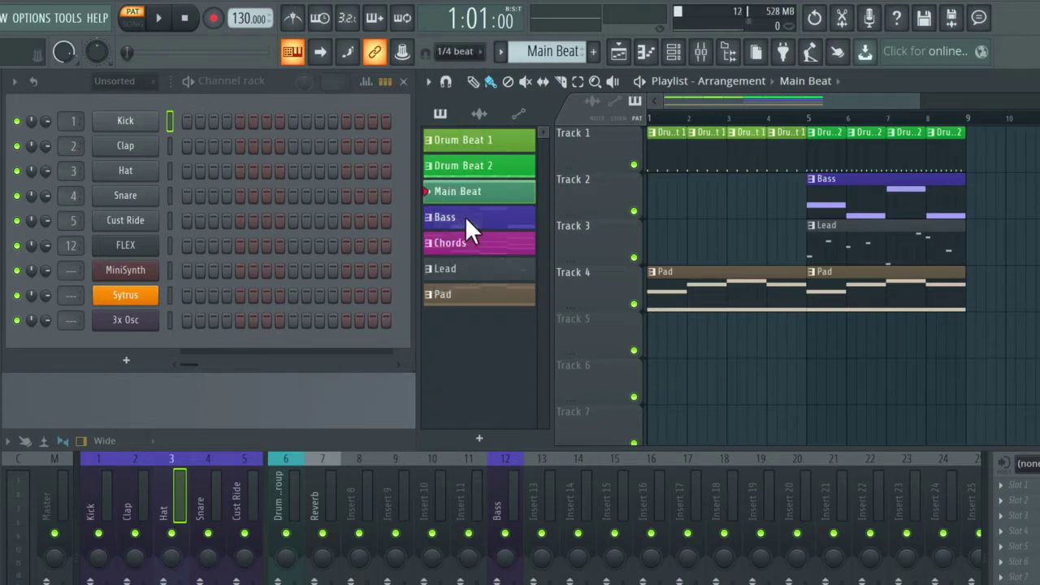
{"action": "left_click", "coordinate": [296, 20]}
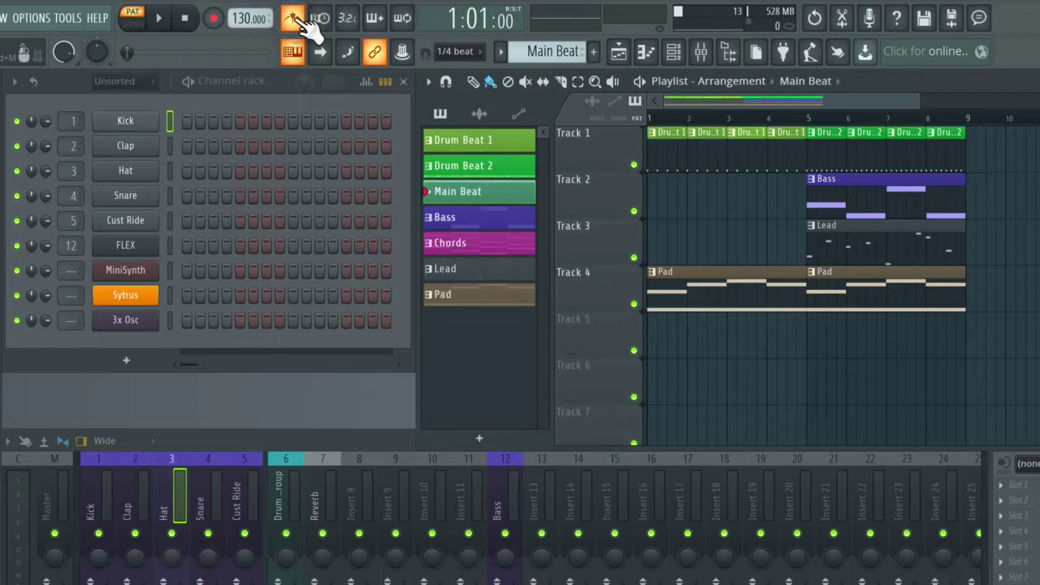
{"action": "left_click", "coordinate": [349, 19]}
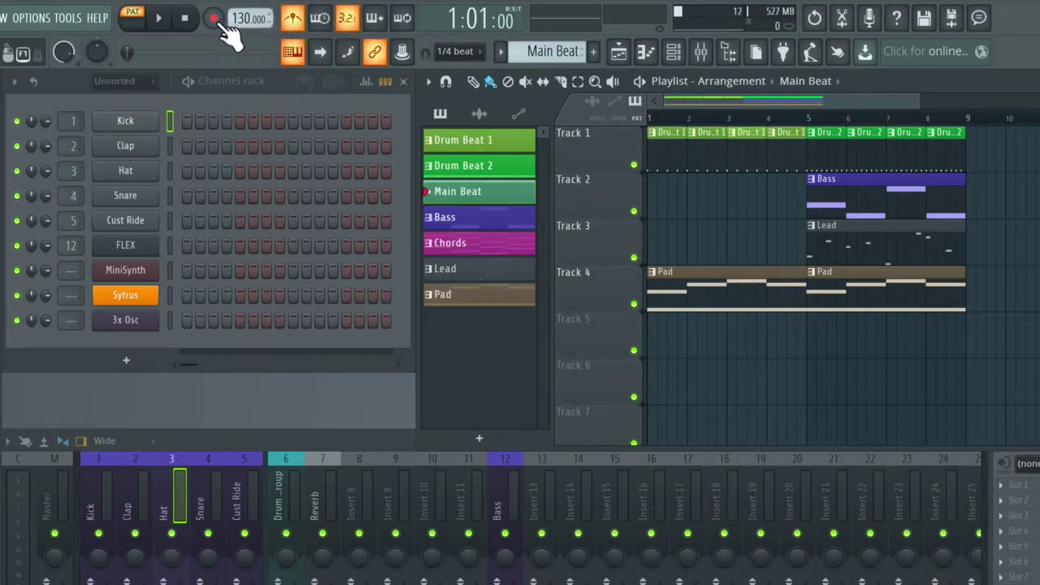
- Record four kick notes live using 'Notes and automation' and view them in the Kick piano roll
{"action": "left_click", "coordinate": [215, 19]}
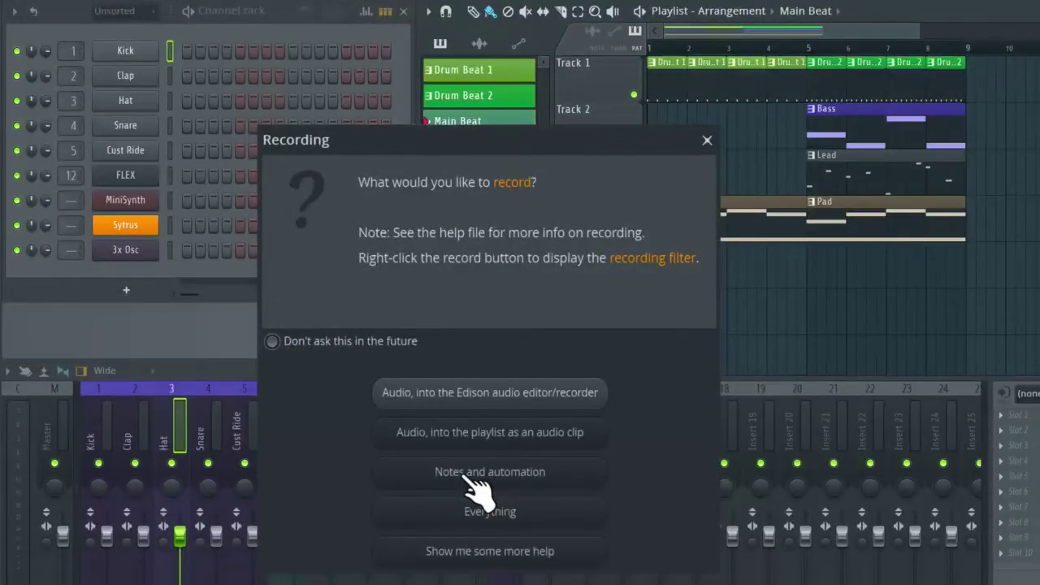
{"action": "left_click", "coordinate": [472, 478]}
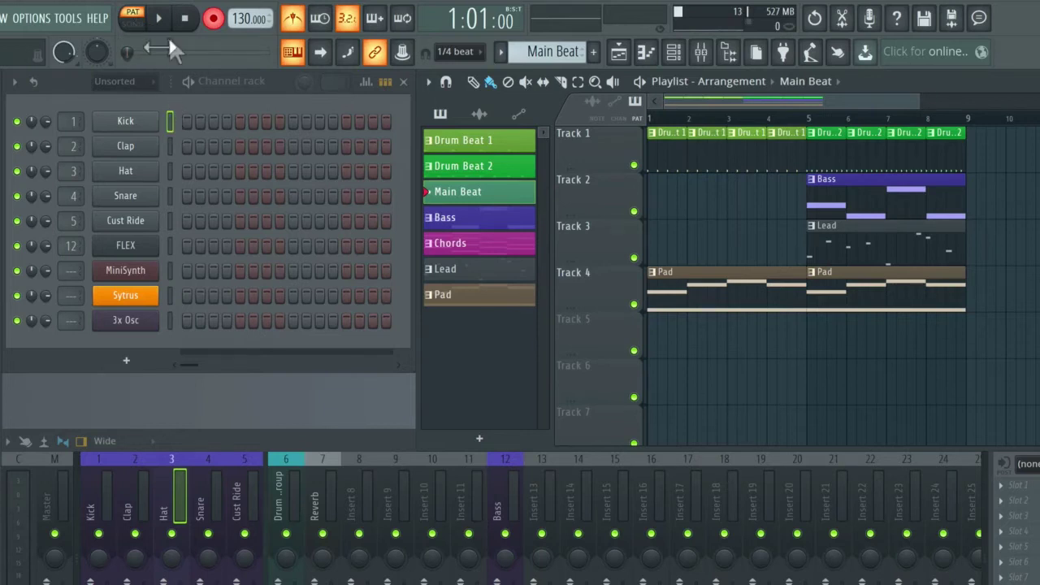
{"action": "left_click", "coordinate": [160, 20]}
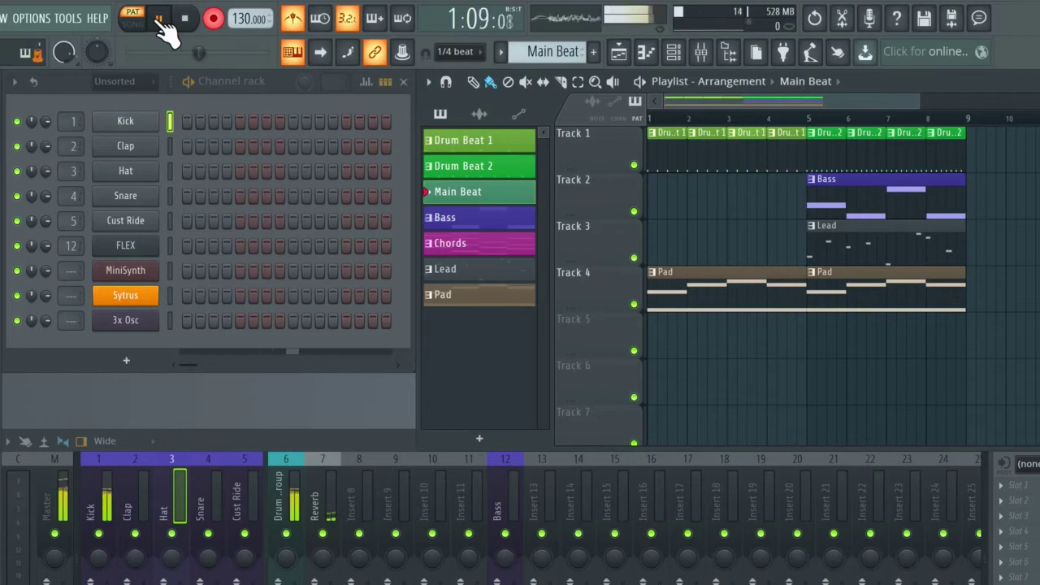
{"action": "left_click", "coordinate": [160, 21]}
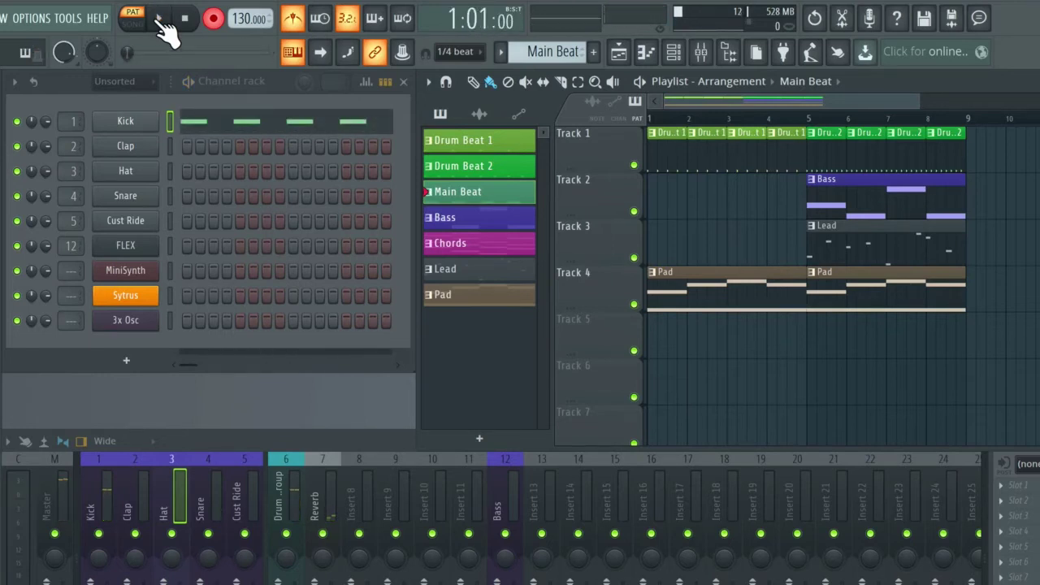
{"action": "left_click", "coordinate": [232, 126]}
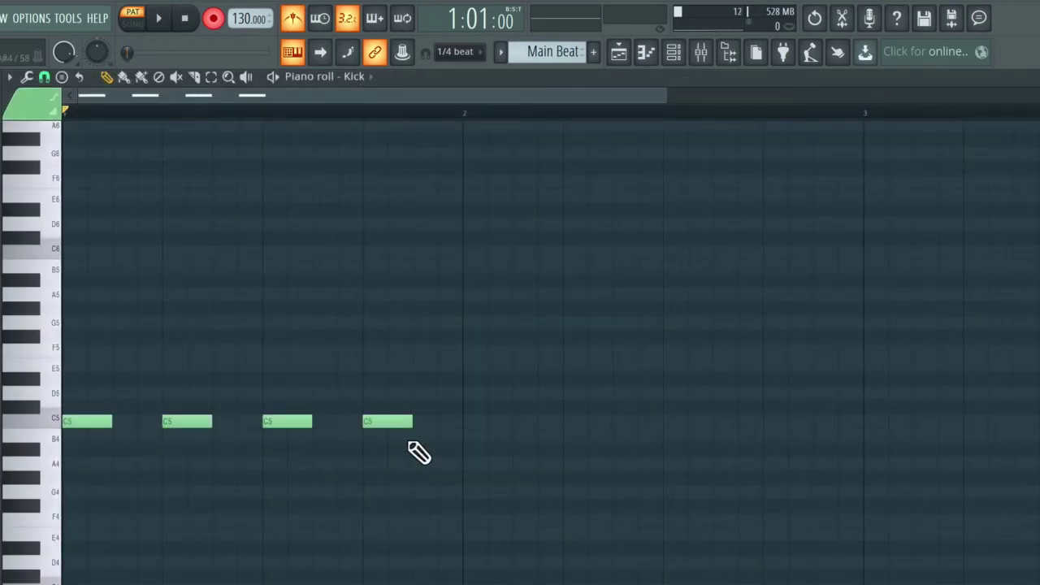
- Set grid snapping to (none) and reopen the Kick piano roll
{"action": "key", "text": "F7"}
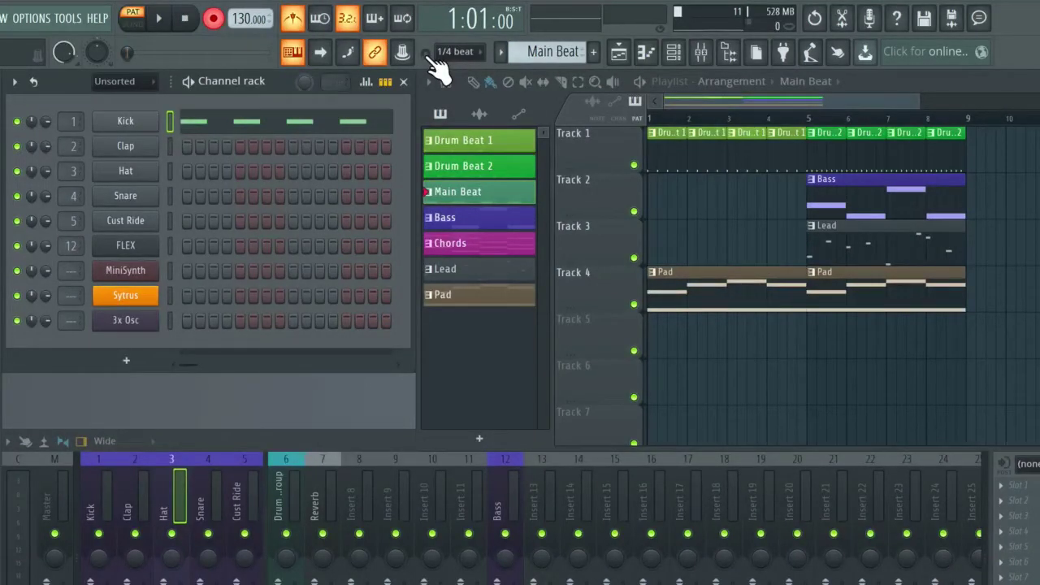
{"action": "left_click", "coordinate": [432, 58]}
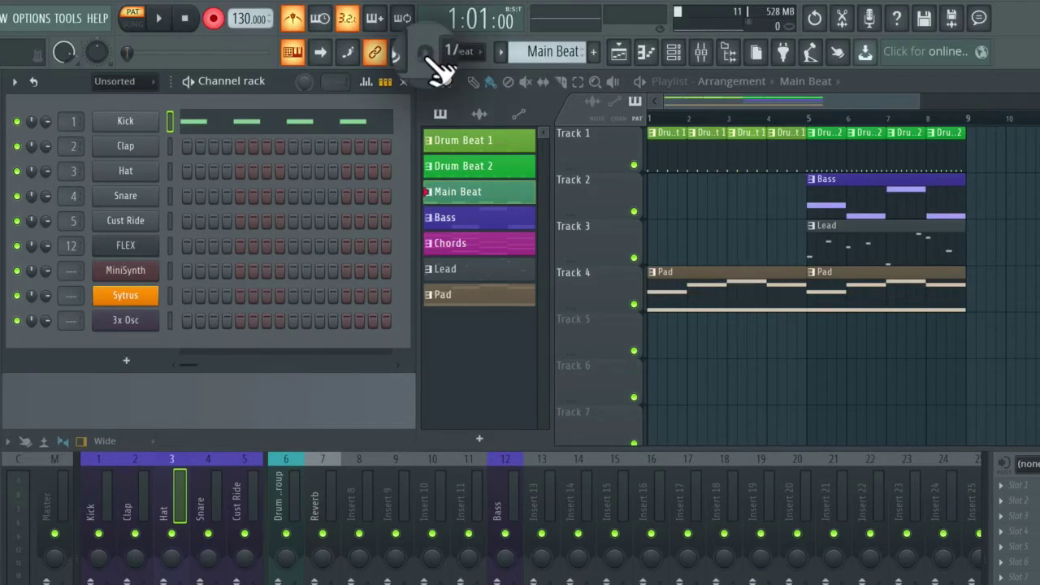
{"action": "scroll", "coordinate": [435, 58], "scroll_direction": "down", "scroll_amount": 3}
{"action": "left_click", "coordinate": [324, 128]}
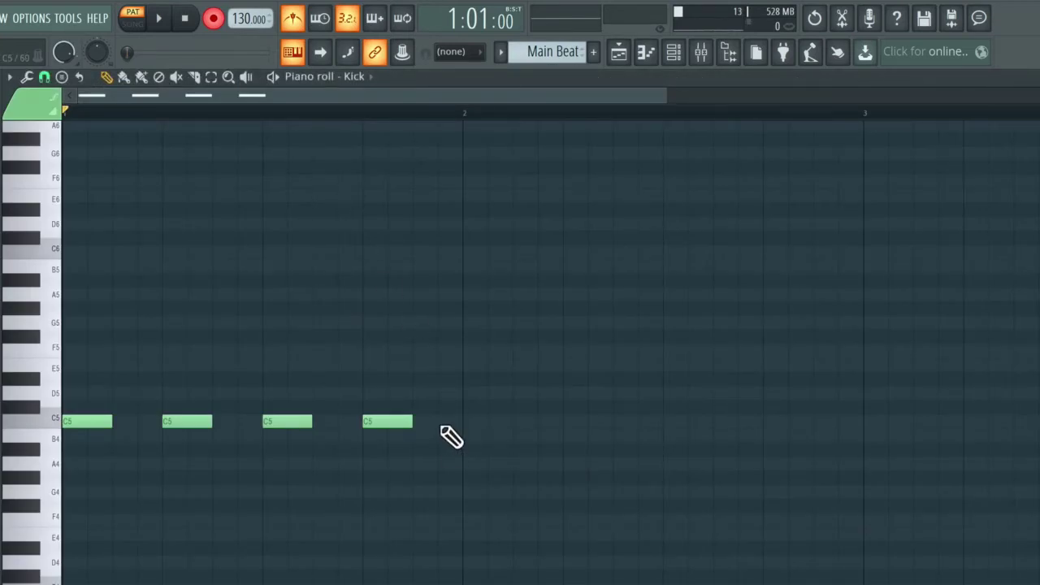
- Delete all four recorded C5 kick notes and close the piano roll
{"action": "right_click", "coordinate": [395, 422]}
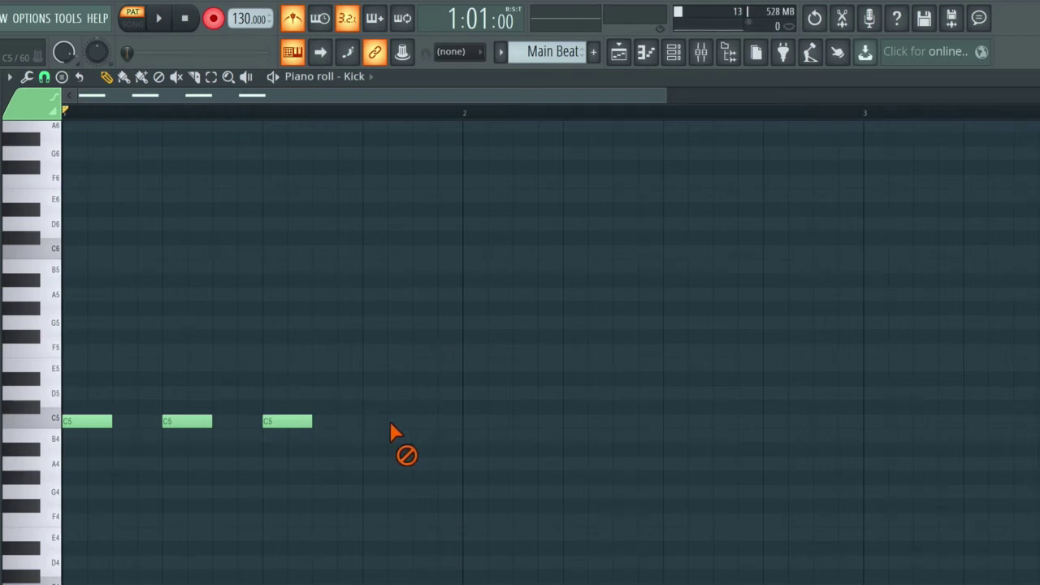
{"action": "right_click", "coordinate": [287, 423]}
{"action": "right_click", "coordinate": [186, 422]}
{"action": "right_click", "coordinate": [87, 422]}
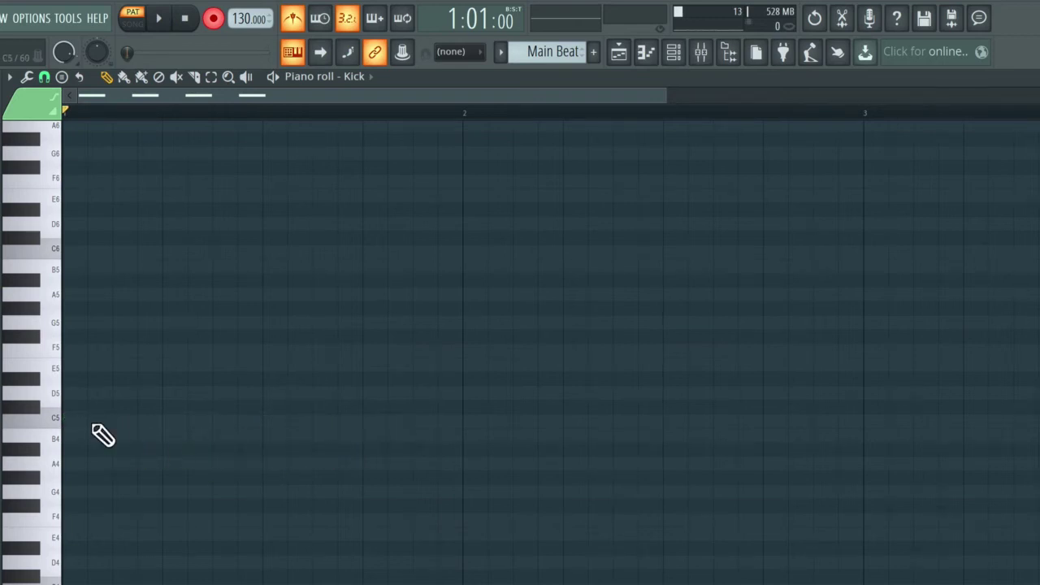
{"action": "key", "text": "F7"}
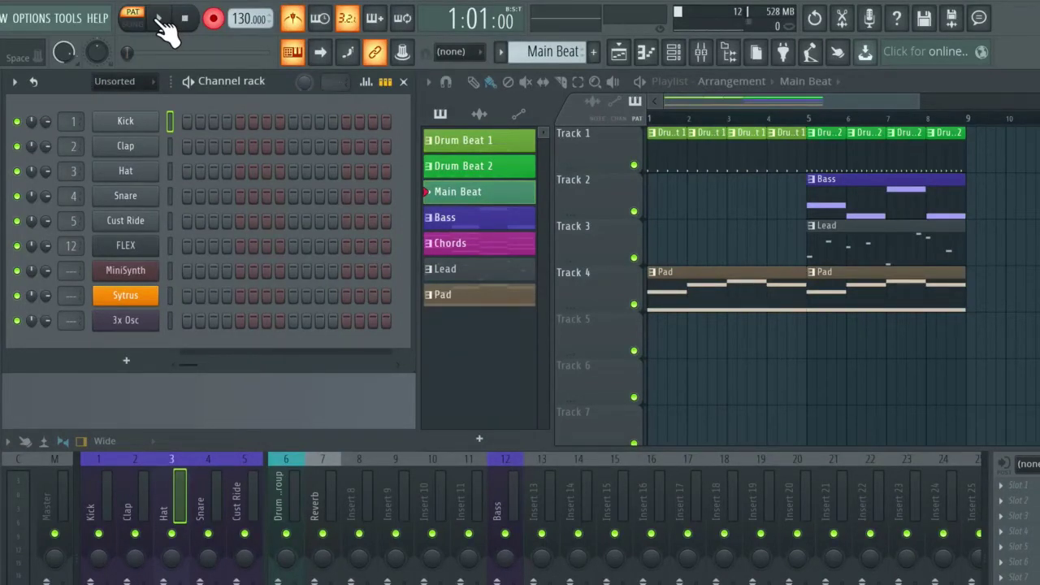
- Record the kick again with snapping off and view the four new C5 notes in the piano roll
{"action": "left_click", "coordinate": [160, 20]}
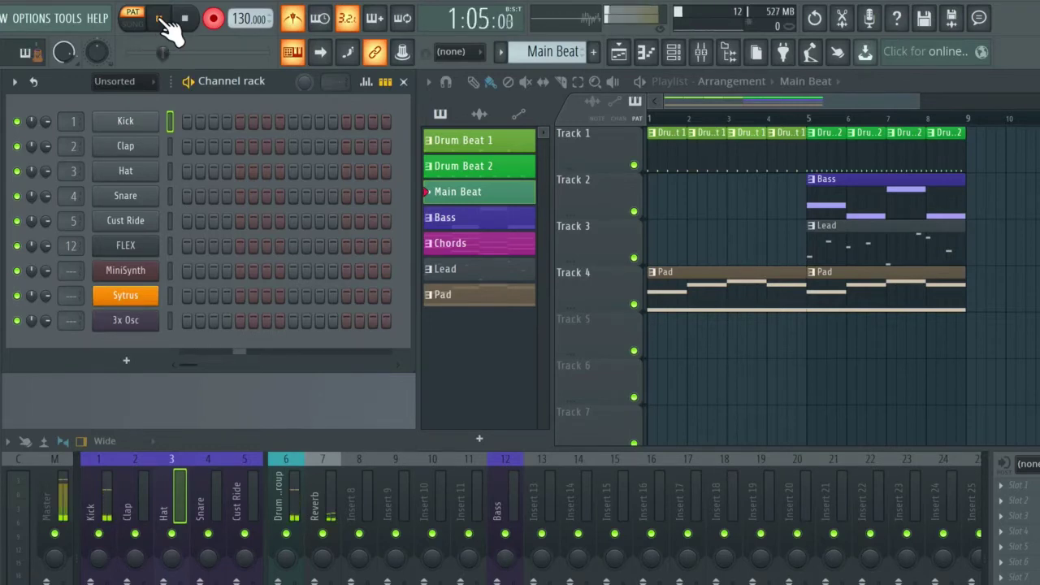
{"action": "left_click", "coordinate": [162, 18]}
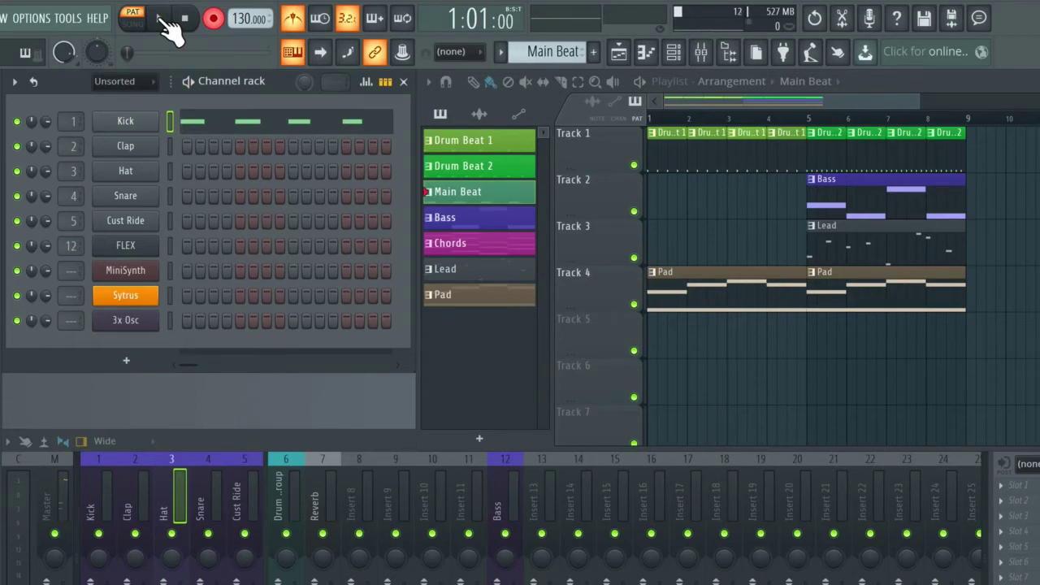
{"action": "left_click", "coordinate": [257, 127]}
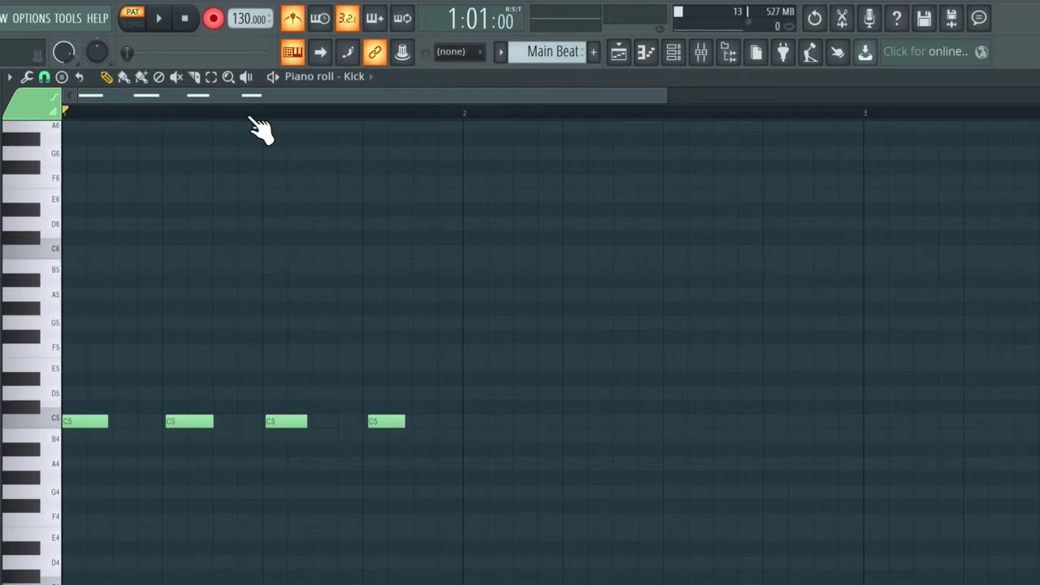
- Set piano roll snapping to a full beat and quantize the four kick notes to the grid
{"action": "scroll", "coordinate": [260, 128], "scroll_direction": "up", "scroll_amount": 2}
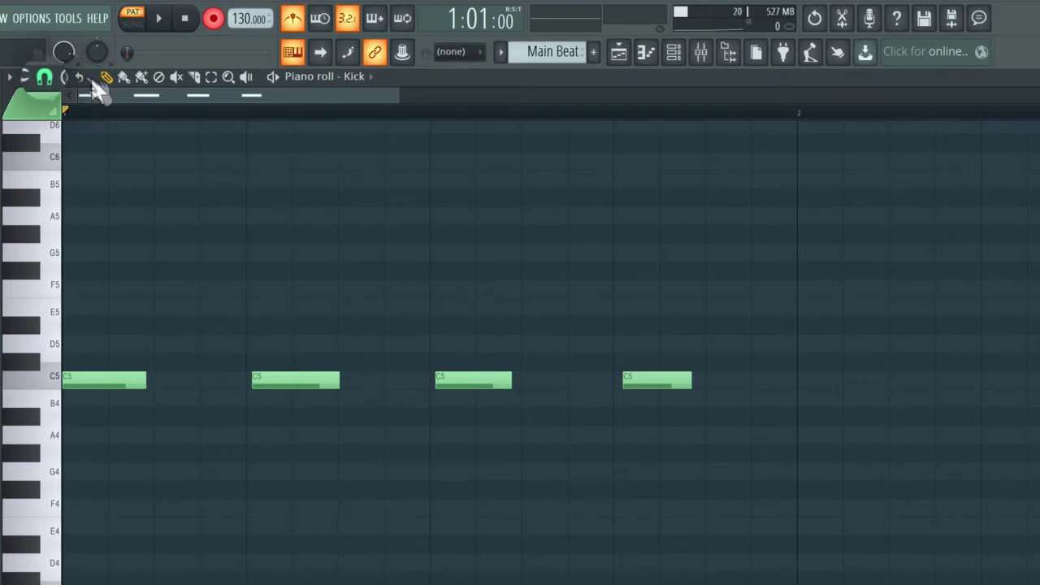
{"action": "left_click", "coordinate": [44, 78]}
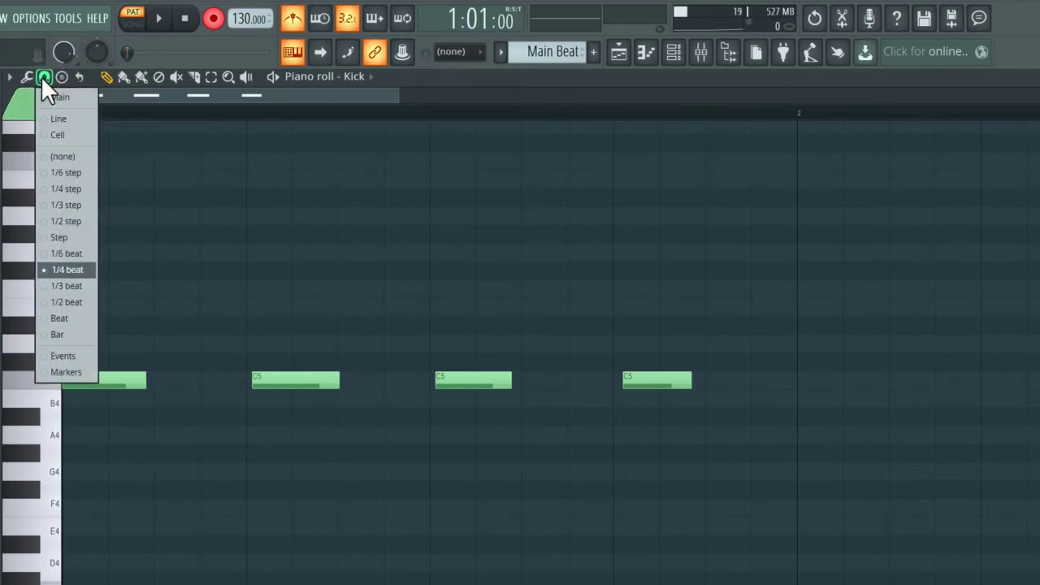
{"action": "left_click", "coordinate": [72, 317]}
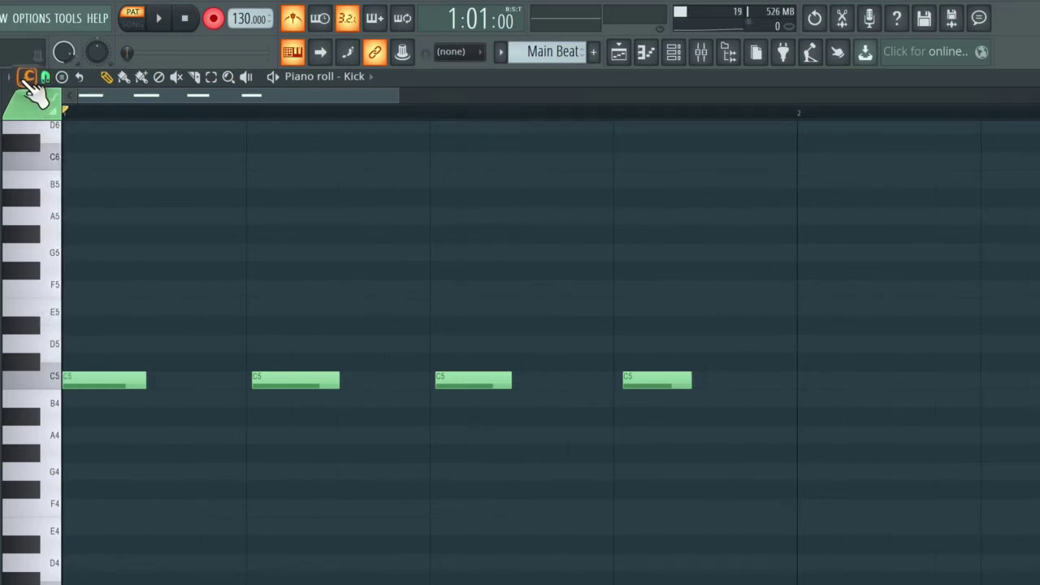
{"action": "left_click", "coordinate": [26, 77]}
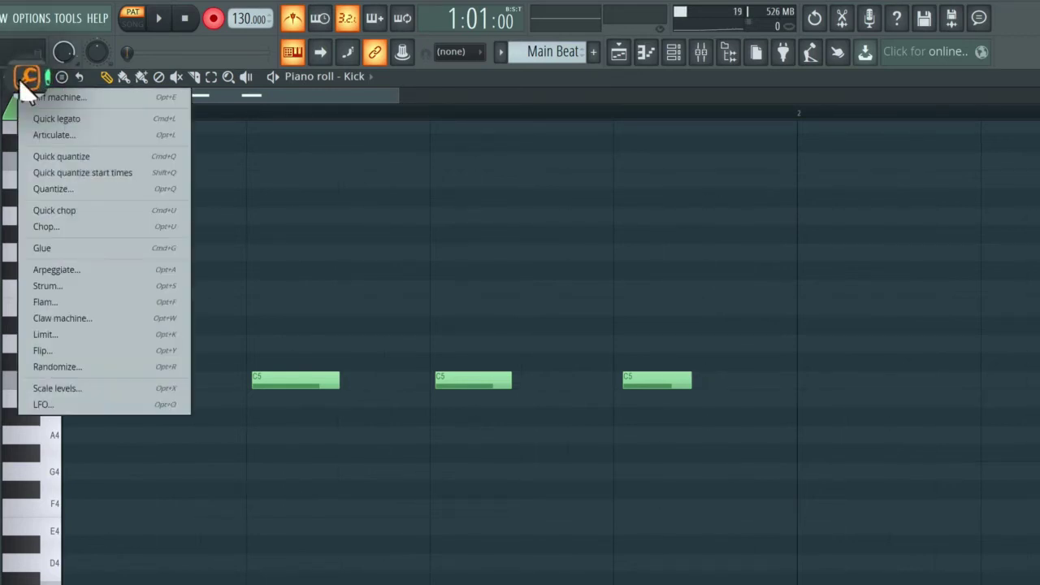
{"action": "left_click", "coordinate": [118, 156]}
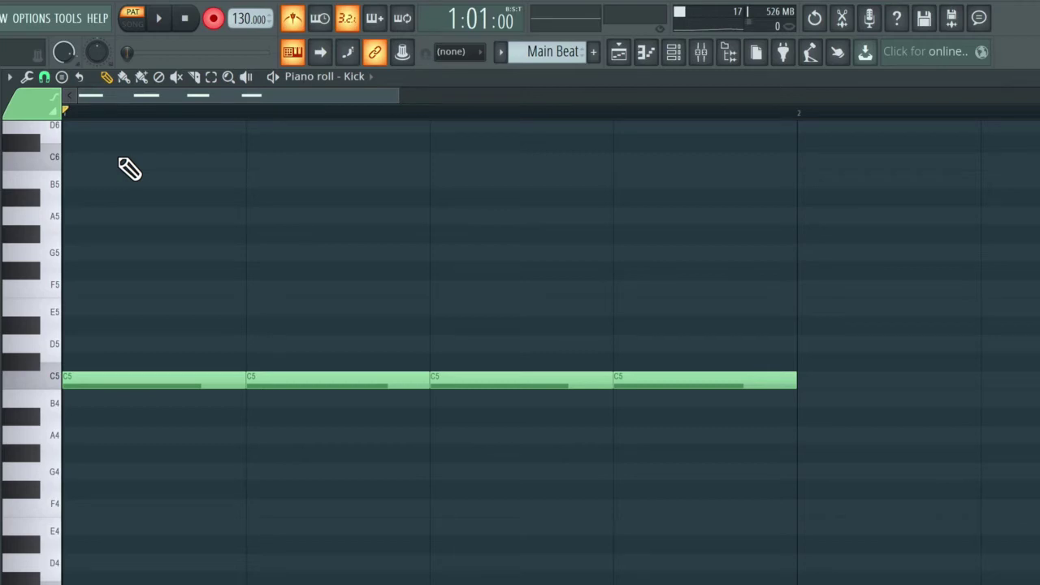
- Disarm recording and play back the Kick pattern to audition it
{"action": "left_click", "coordinate": [223, 23]}
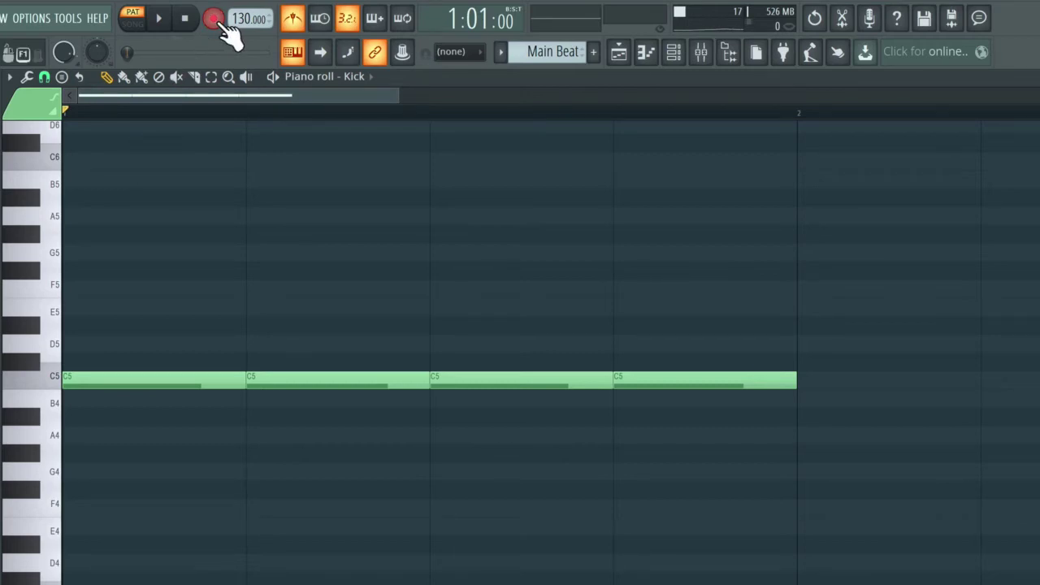
{"action": "left_click", "coordinate": [161, 19]}
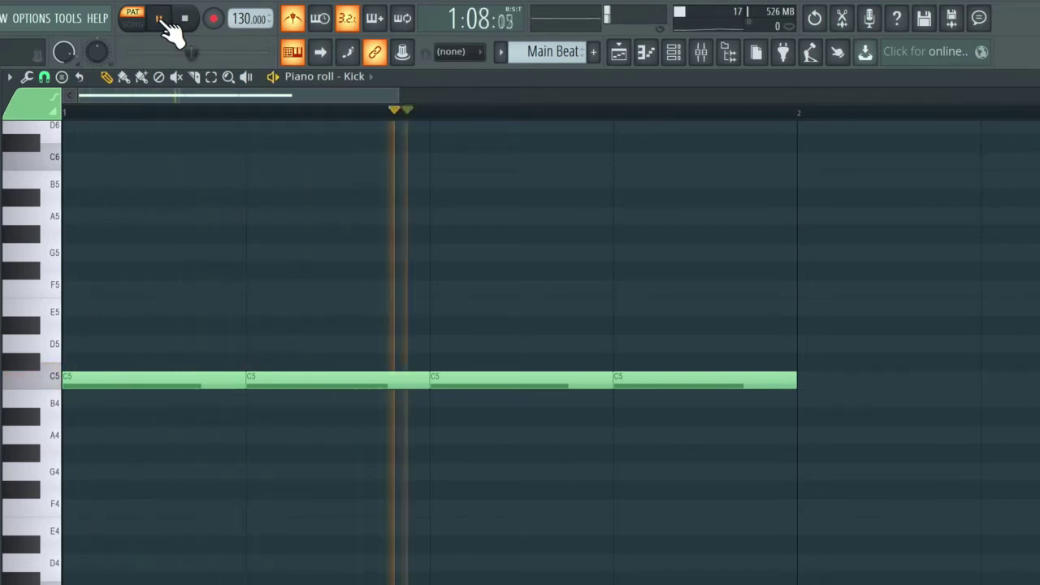
{"action": "left_click", "coordinate": [185, 19]}
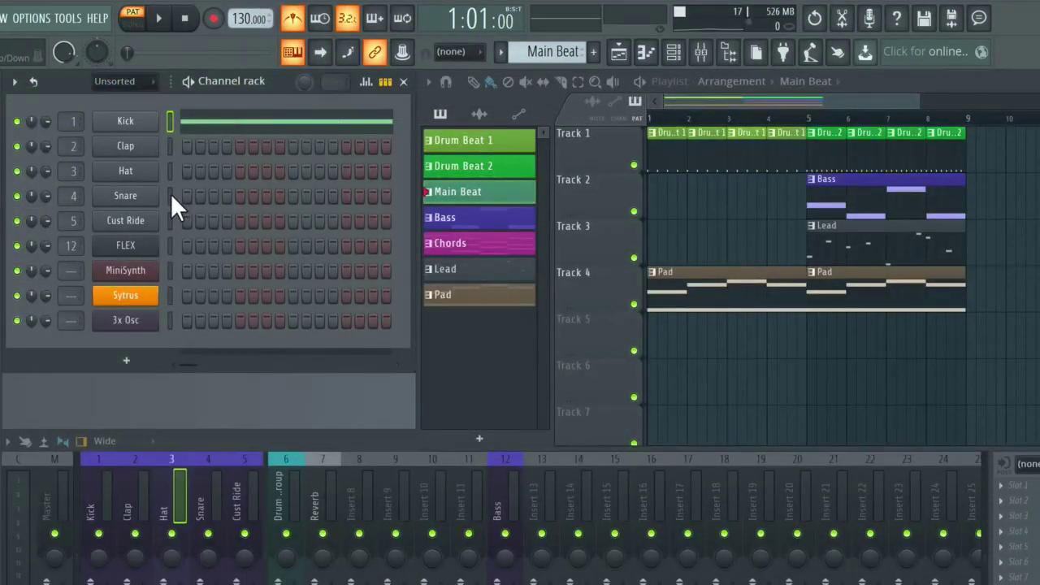
- Record the Snare channel live with 'Notes and automation' and view its two C5 notes in the piano roll
{"action": "left_click", "coordinate": [170, 195]}
{"action": "left_click", "coordinate": [214, 19]}
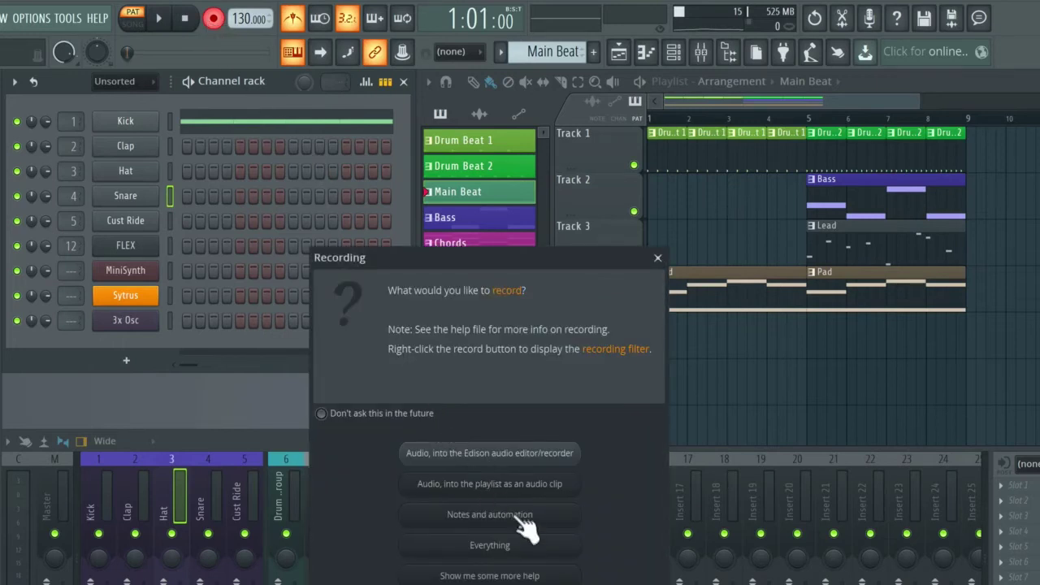
{"action": "left_click", "coordinate": [550, 518]}
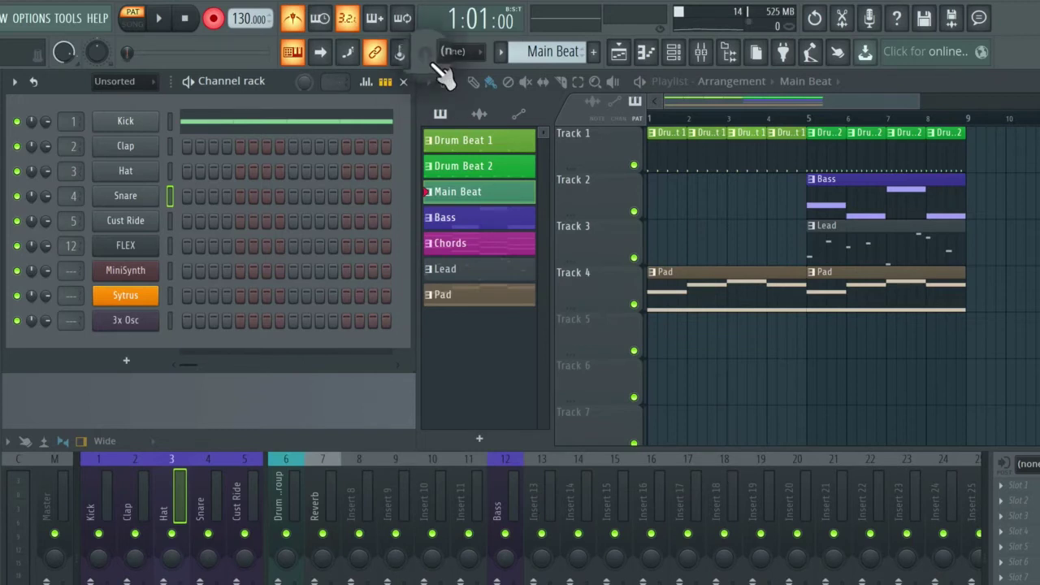
{"action": "left_click", "coordinate": [160, 21]}
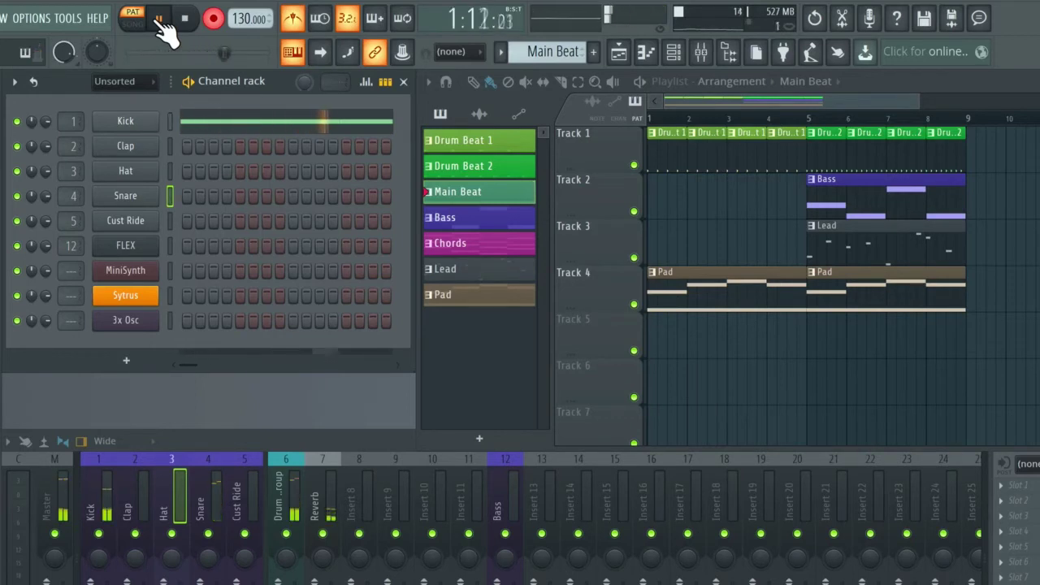
{"action": "key", "text": "space"}
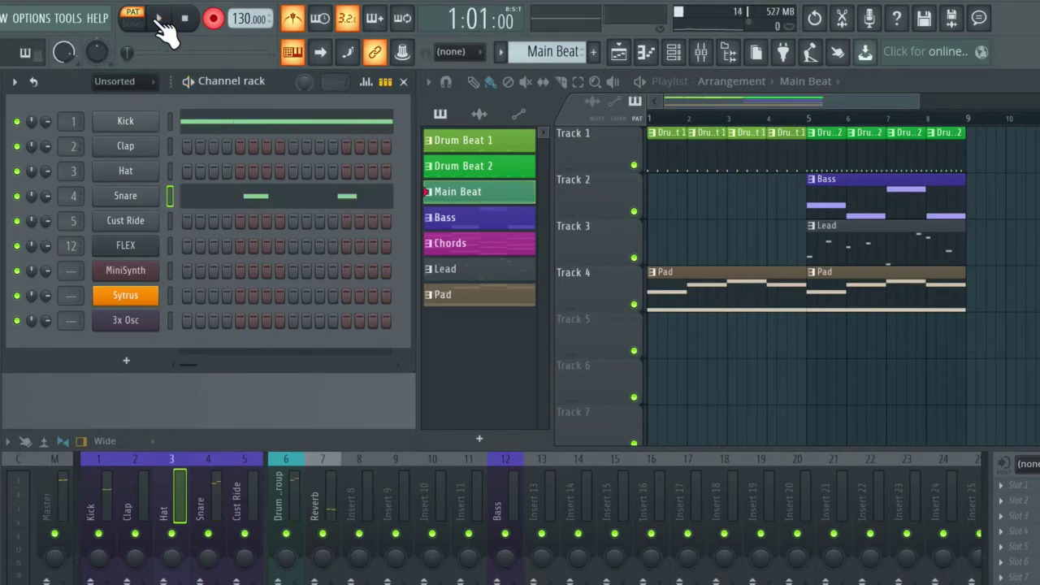
{"action": "left_click", "coordinate": [271, 203]}
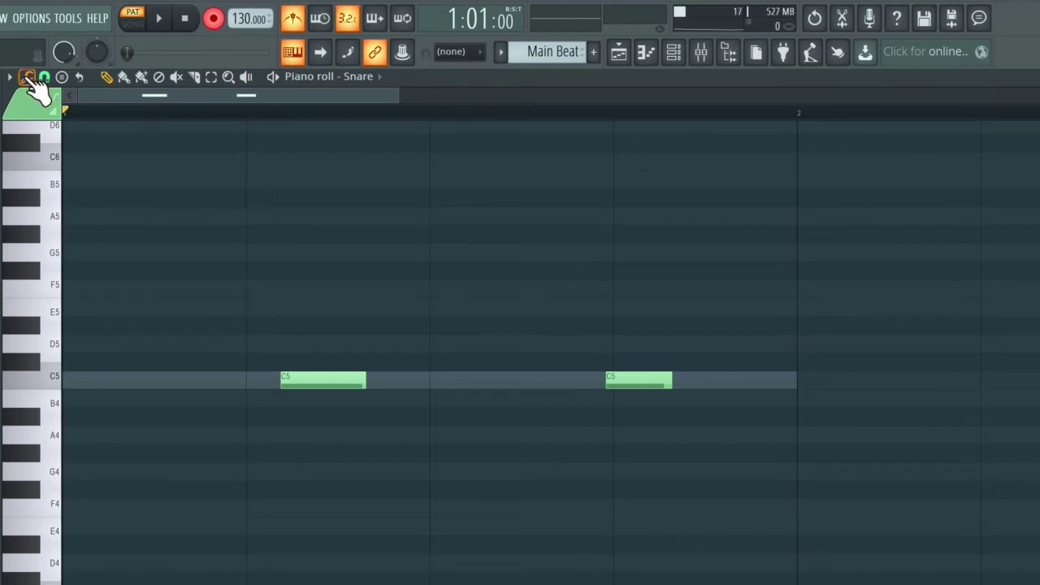
- Quick-quantize the start times of both Snare C5 notes and close the piano roll
{"action": "left_click", "coordinate": [28, 77]}
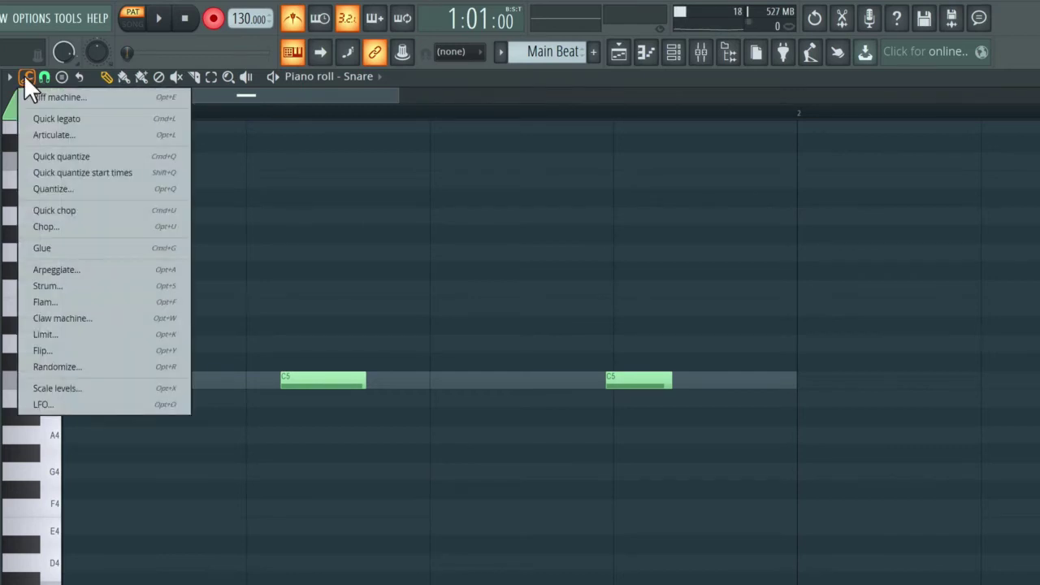
{"action": "left_click", "coordinate": [105, 172]}
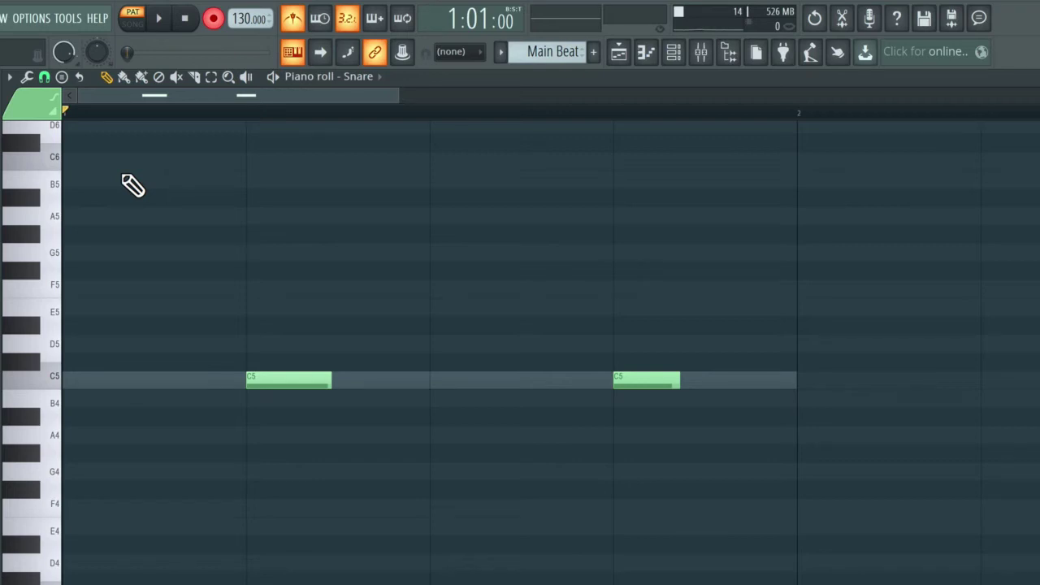
{"action": "key", "text": "F7"}
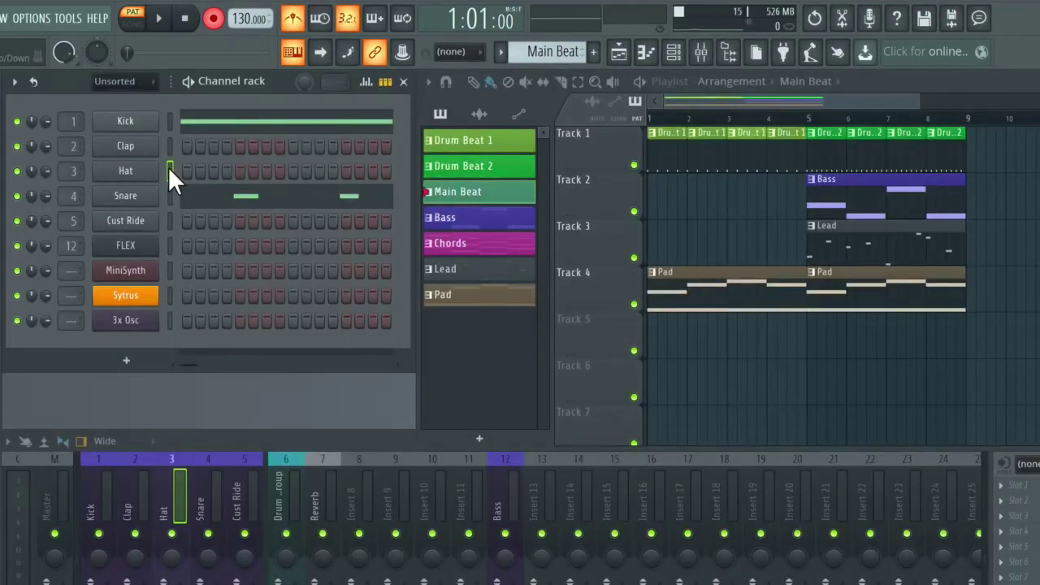
- Record the Hat part live, capturing eight hat notes over the bar
{"action": "left_click", "coordinate": [156, 17]}
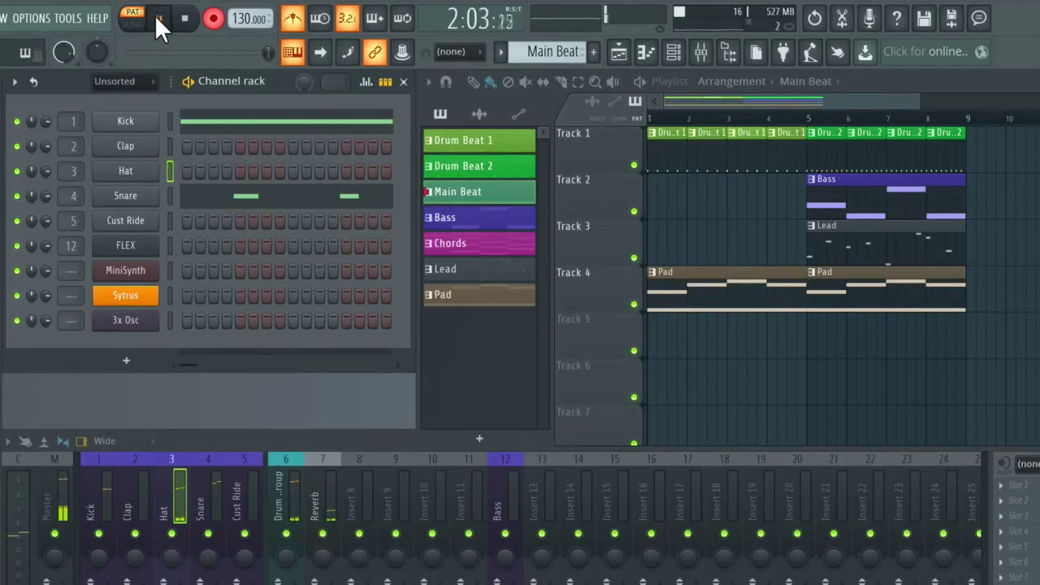
{"action": "left_click", "coordinate": [158, 18]}
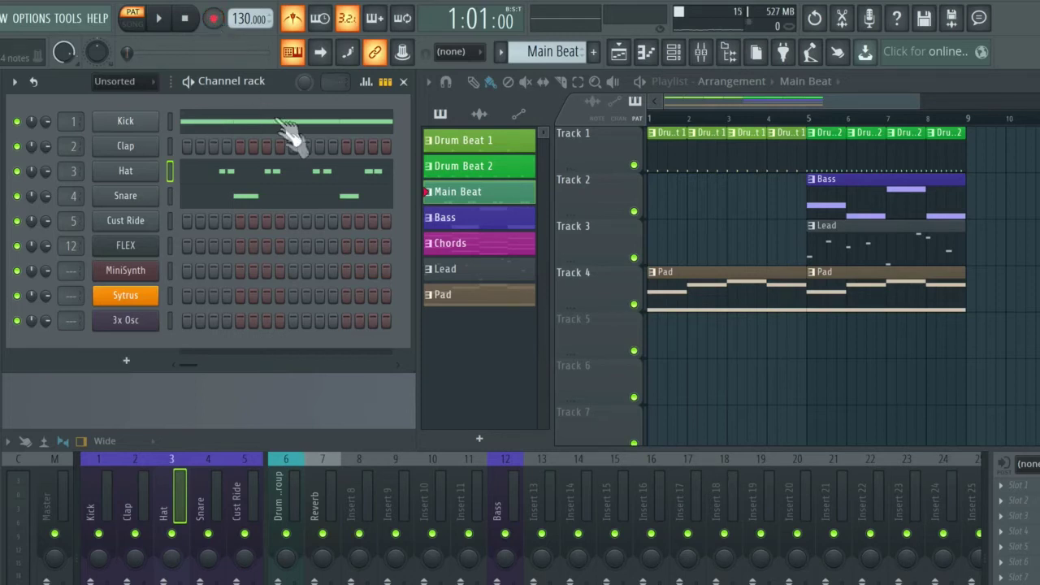
- Open the Hat piano roll, set snapping to one step, and show the note tools menu
{"action": "left_click", "coordinate": [290, 180]}
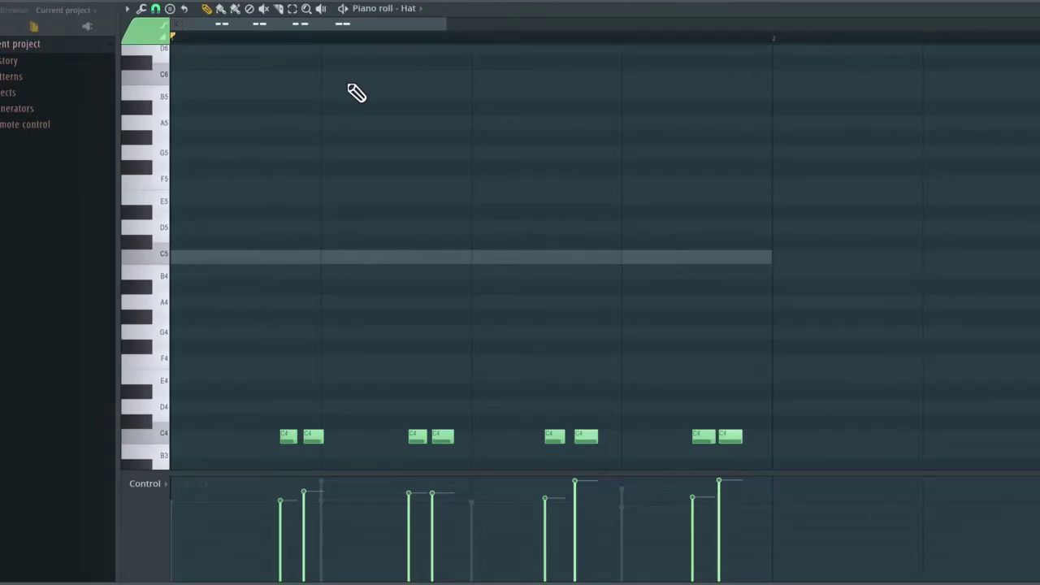
{"action": "left_click", "coordinate": [155, 9]}
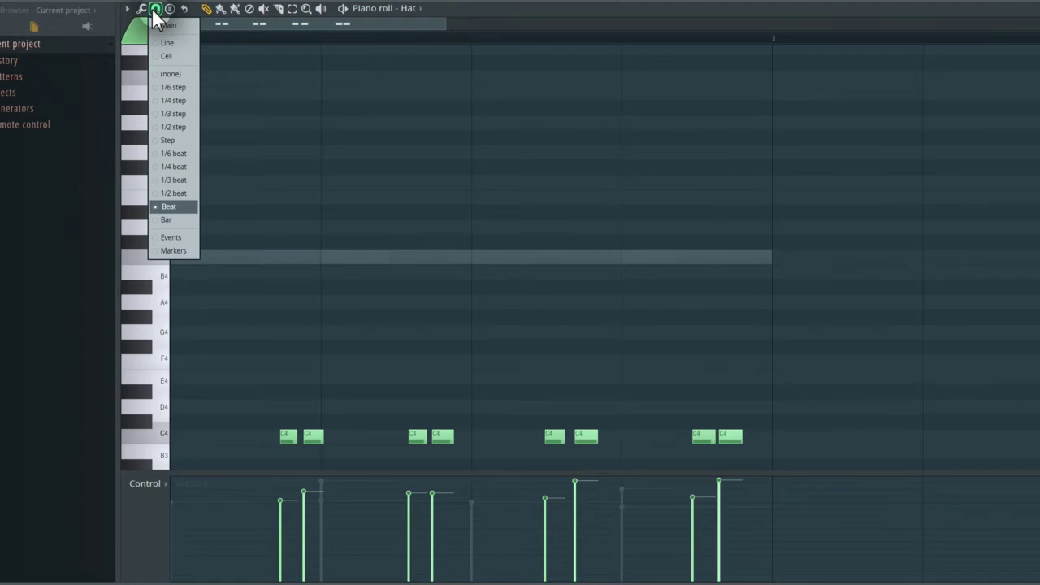
{"action": "left_click", "coordinate": [186, 142]}
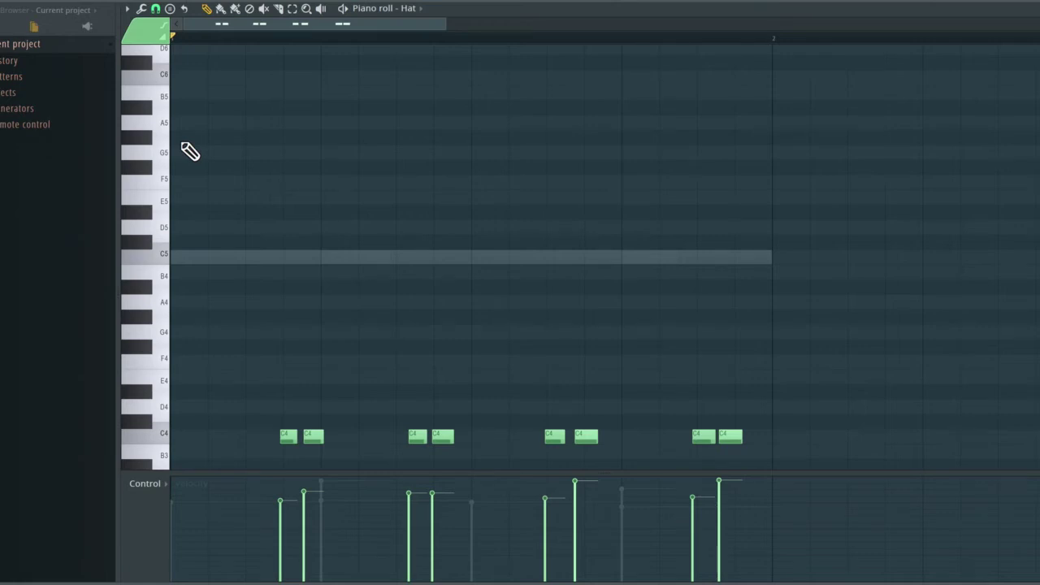
{"action": "left_click", "coordinate": [141, 9]}
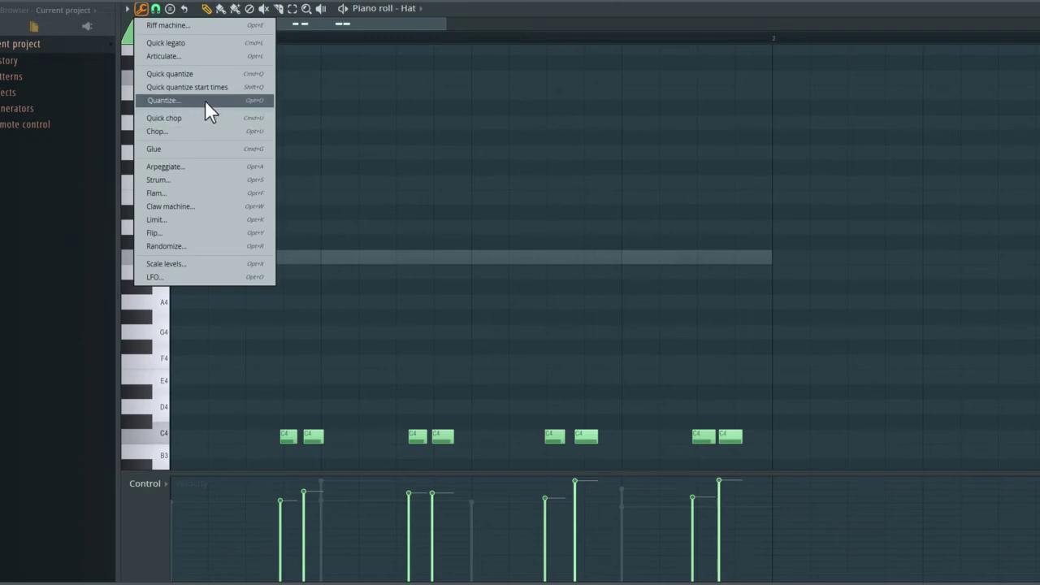
- Open the Quantize tool for the Hat notes and raise start time strength to about three-quarters
{"action": "left_click", "coordinate": [205, 100]}
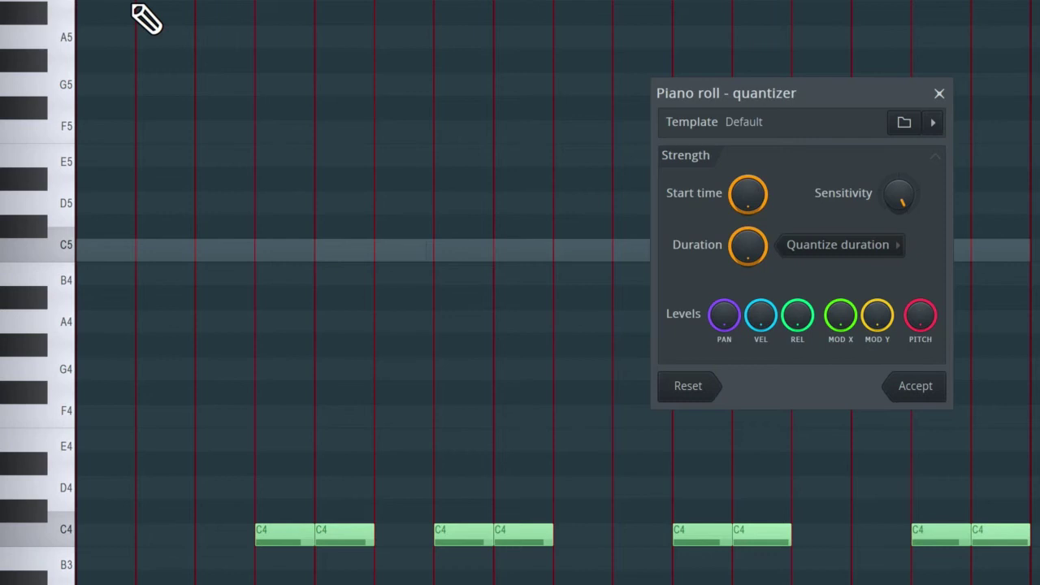
{"action": "mouse_move", "coordinate": [747, 196]}
{"action": "left_mouse_down"}
{"action": "mouse_move", "coordinate": [748, 162]}
{"action": "mouse_move", "coordinate": [748, 207]}
{"action": "mouse_move", "coordinate": [748, 186]}
{"action": "left_mouse_up"}
{"action": "left_click", "coordinate": [749, 195]}
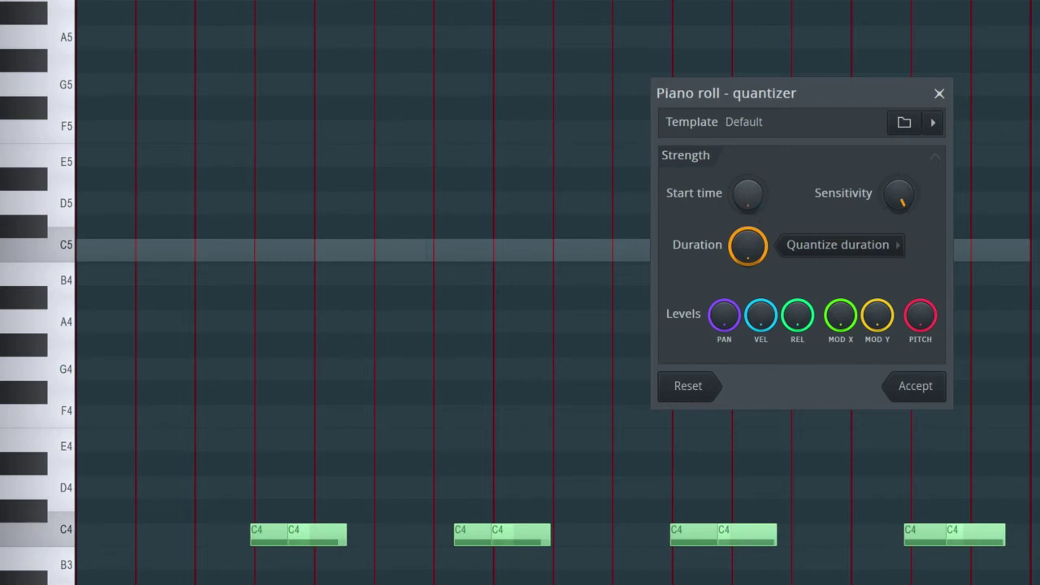
{"action": "mouse_move", "coordinate": [749, 195]}
{"action": "left_mouse_down"}
{"action": "mouse_move", "coordinate": [749, 165]}
{"action": "mouse_move", "coordinate": [749, 185]}
{"action": "left_mouse_up"}
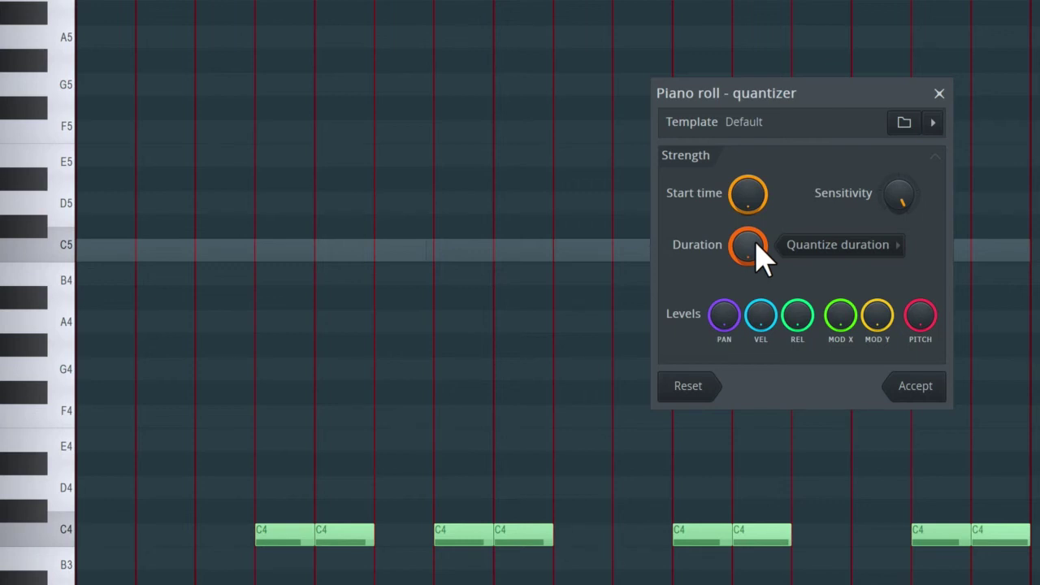
- Lower the duration strength, set start time strength to full, and raise the quantize sensitivity
{"action": "left_click_drag", "start_coordinate": [756, 247], "coordinate": [756, 318]}
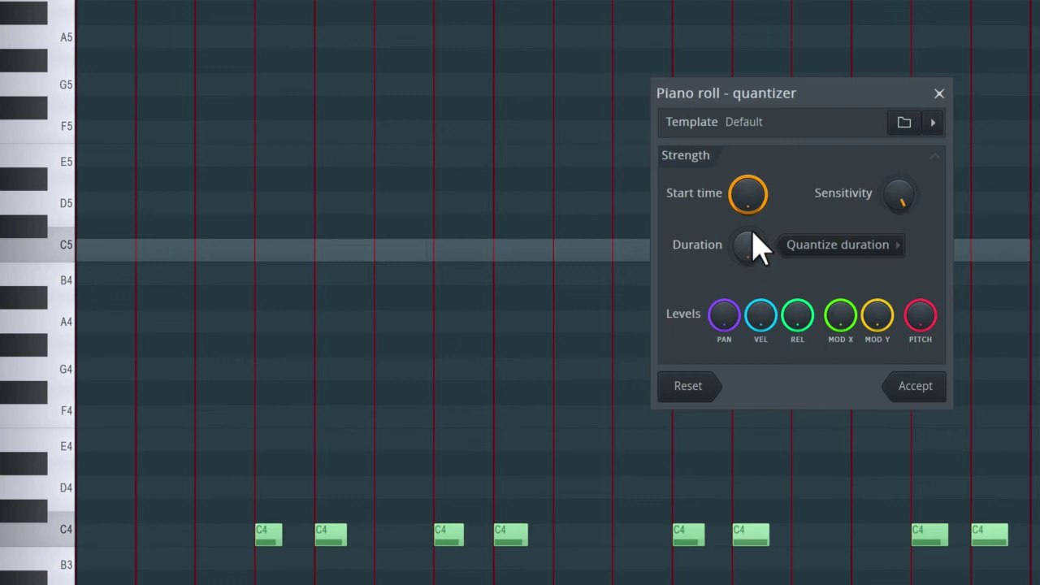
{"action": "left_click_drag", "start_coordinate": [748, 195], "coordinate": [748, 239]}
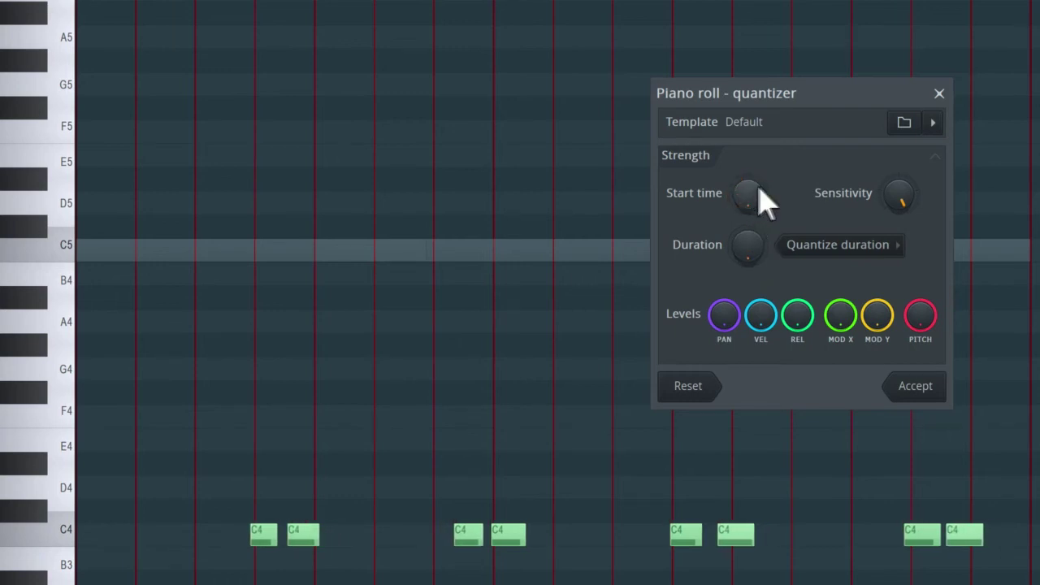
{"action": "left_click_drag", "start_coordinate": [751, 198], "coordinate": [764, 204]}
{"action": "left_click_drag", "start_coordinate": [751, 246], "coordinate": [748, 247]}
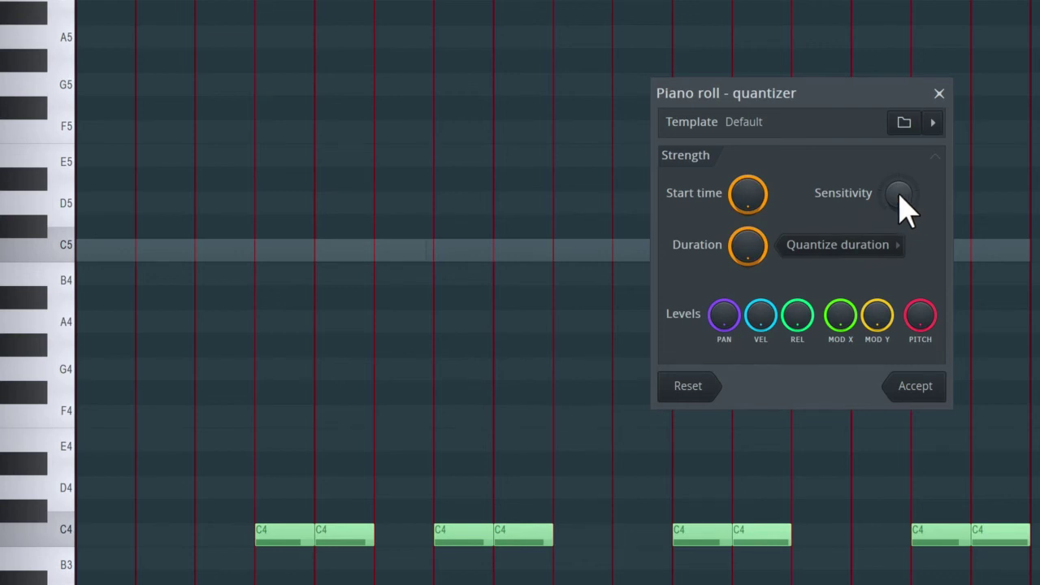
{"action": "mouse_move", "coordinate": [900, 193]}
{"action": "left_mouse_down"}
{"action": "mouse_move", "coordinate": [916, 194]}
{"action": "mouse_move", "coordinate": [900, 213]}
{"action": "left_mouse_up"}
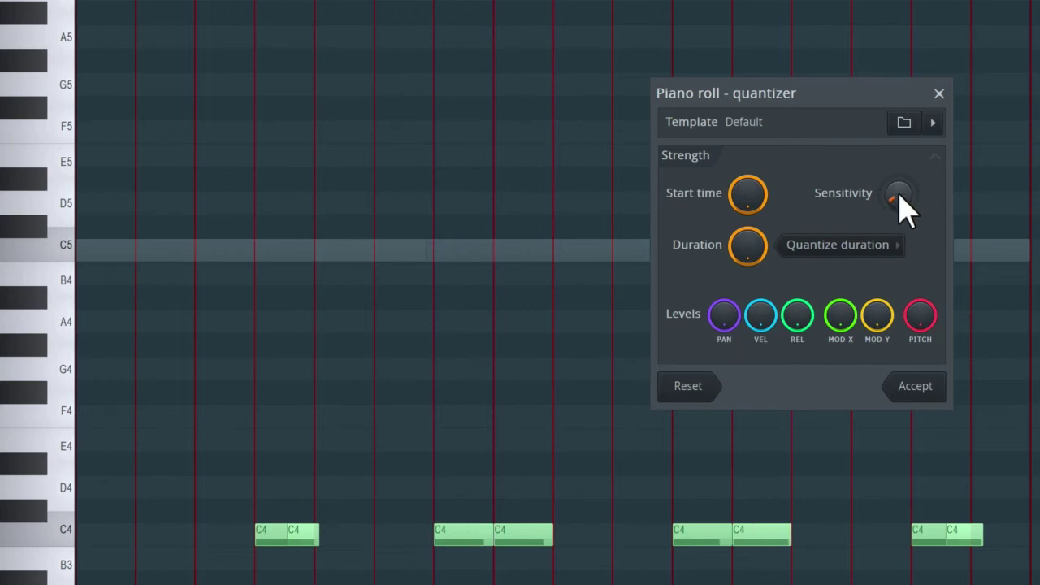
{"action": "left_click_drag", "start_coordinate": [900, 195], "coordinate": [900, 176]}
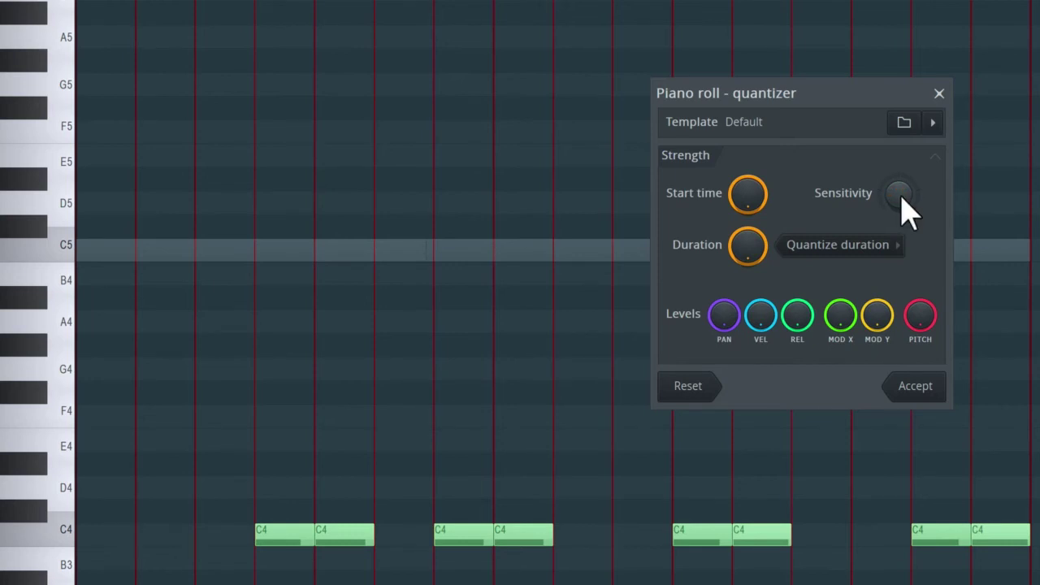
- Switch the quantizer's Duration mode to Leave duration so notes keep their original lengths
{"action": "left_click", "coordinate": [850, 253]}
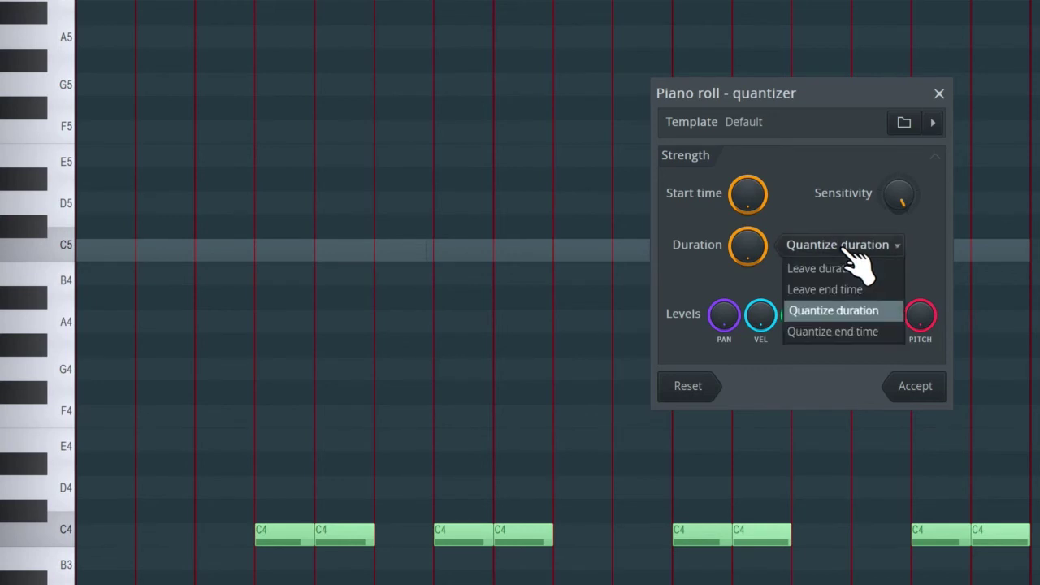
{"action": "left_click", "coordinate": [847, 254]}
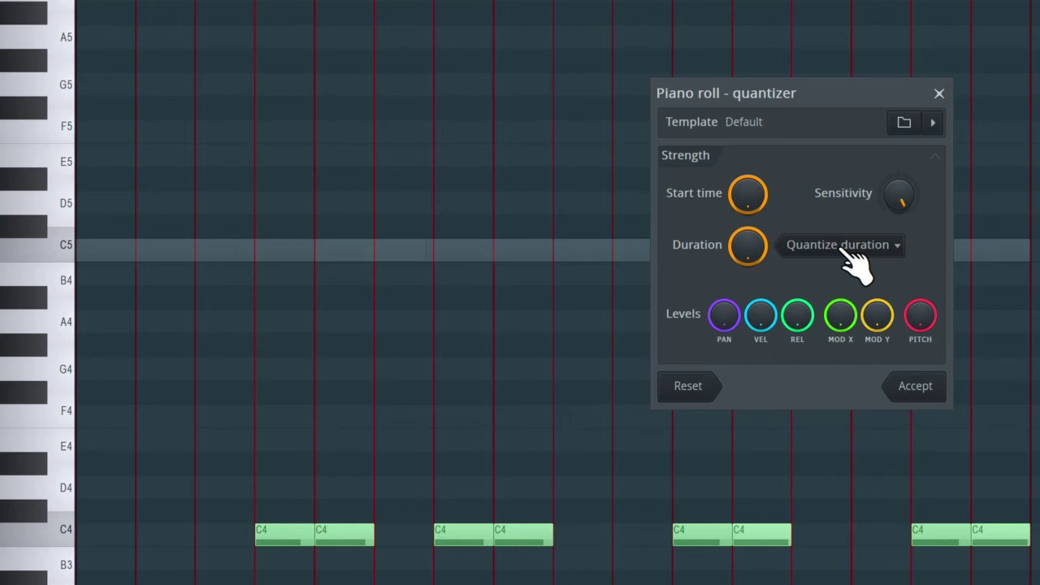
{"action": "left_click", "coordinate": [844, 250]}
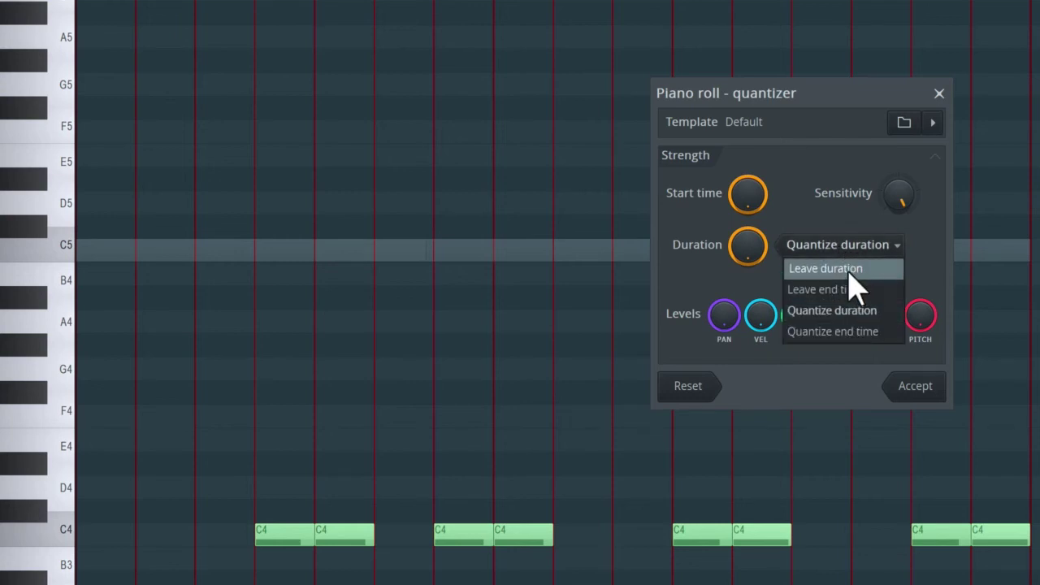
{"action": "left_click", "coordinate": [850, 273]}
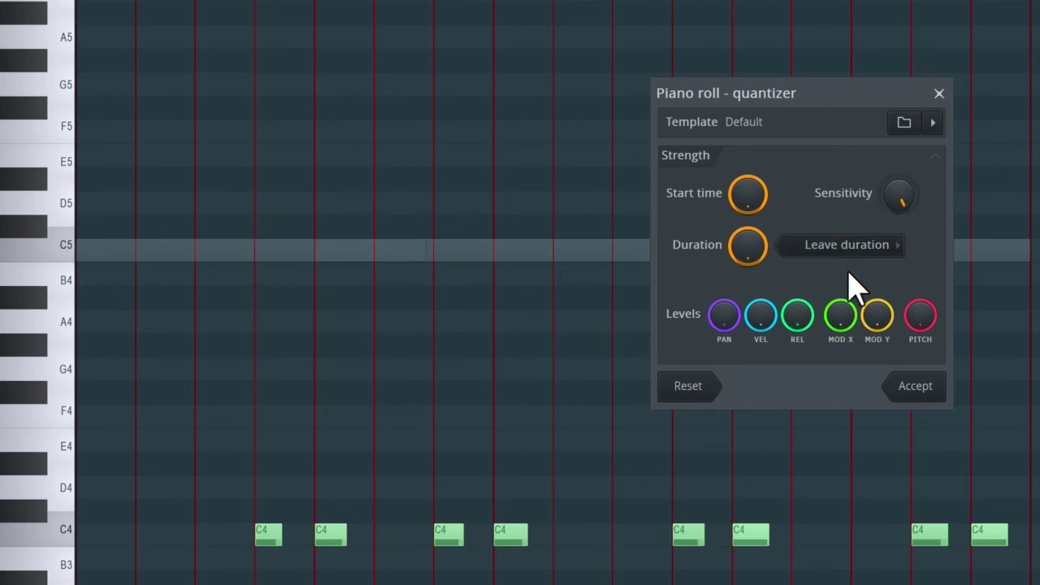
- Lower the Start time and Duration strengths, then raise Start time strength back to full
{"action": "left_click_drag", "start_coordinate": [748, 193], "coordinate": [748, 241]}
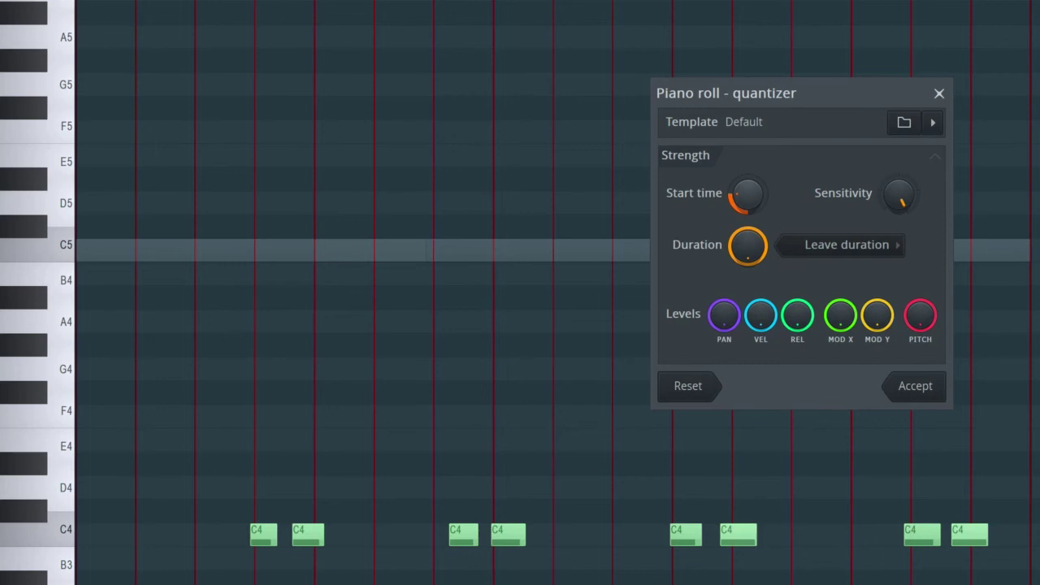
{"action": "mouse_move", "coordinate": [746, 237]}
{"action": "left_mouse_down"}
{"action": "mouse_move", "coordinate": [746, 260]}
{"action": "mouse_move", "coordinate": [746, 232]}
{"action": "mouse_move", "coordinate": [746, 243]}
{"action": "left_mouse_up"}
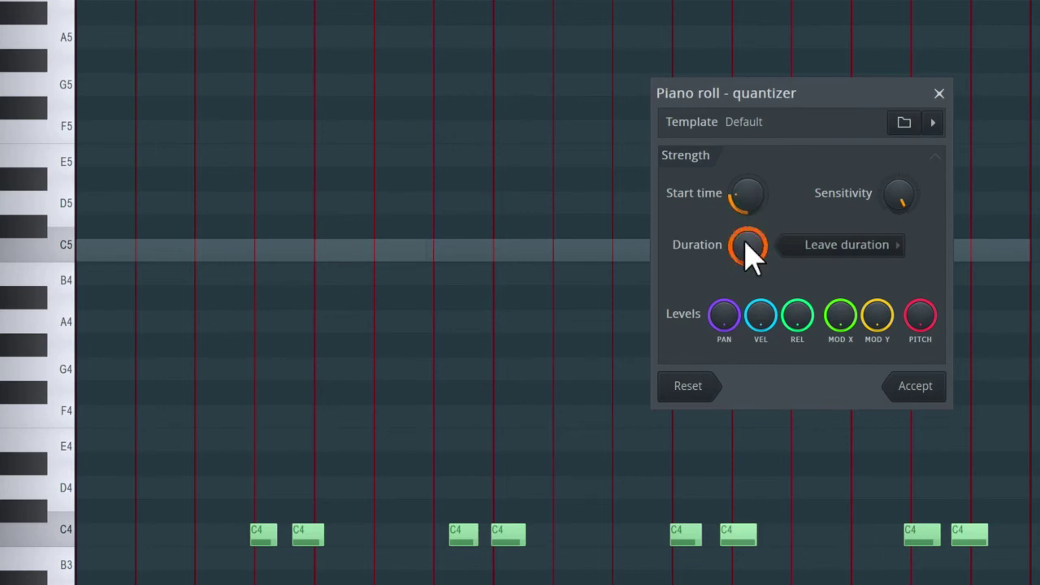
{"action": "mouse_move", "coordinate": [747, 207]}
{"action": "left_mouse_down"}
{"action": "mouse_move", "coordinate": [748, 182]}
{"action": "mouse_move", "coordinate": [747, 210]}
{"action": "left_mouse_up"}
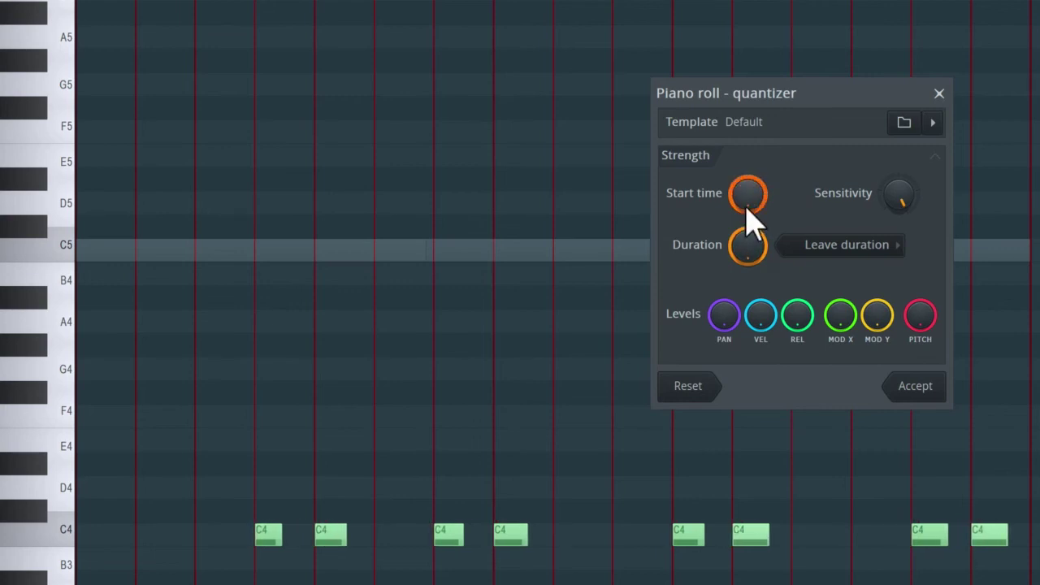
- Try Leave end time, compare Start time strengths, then set Duration to Quantize end time
{"action": "left_click", "coordinate": [829, 245]}
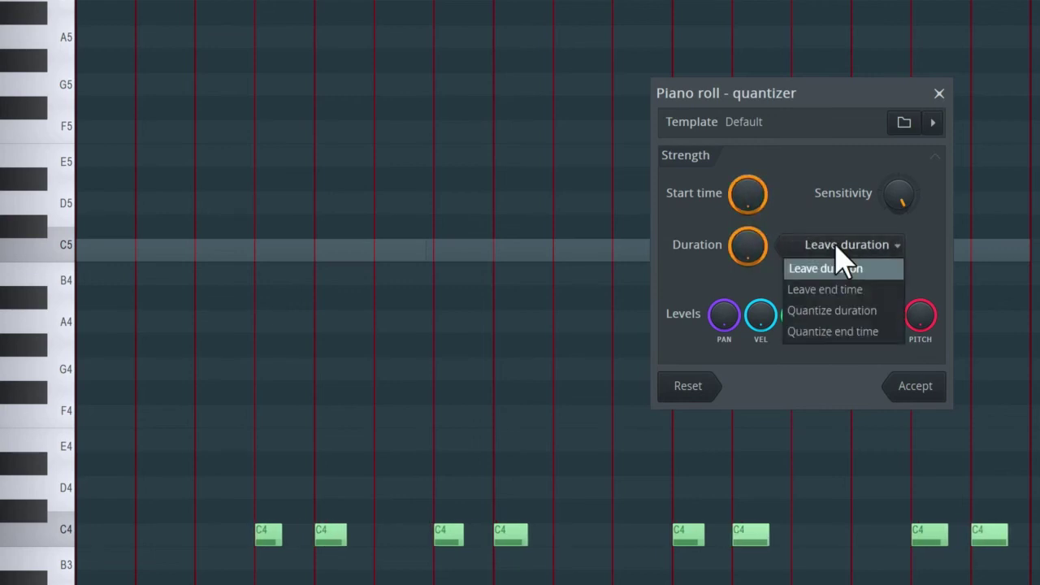
{"action": "left_click", "coordinate": [846, 290]}
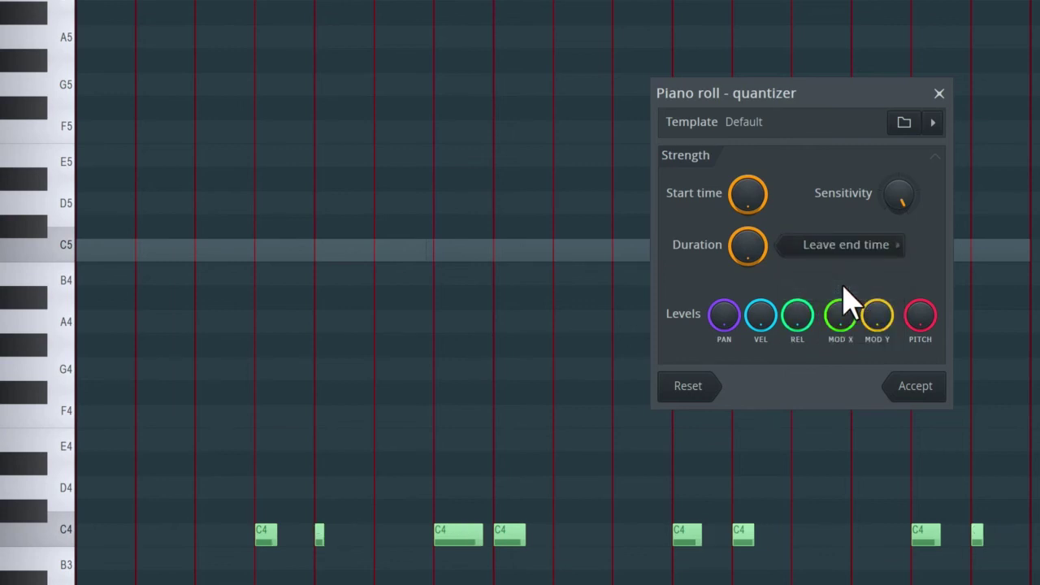
{"action": "mouse_move", "coordinate": [749, 195]}
{"action": "left_mouse_down"}
{"action": "mouse_move", "coordinate": [748, 244]}
{"action": "mouse_move", "coordinate": [748, 183]}
{"action": "left_mouse_up"}
{"action": "left_click", "coordinate": [821, 244]}
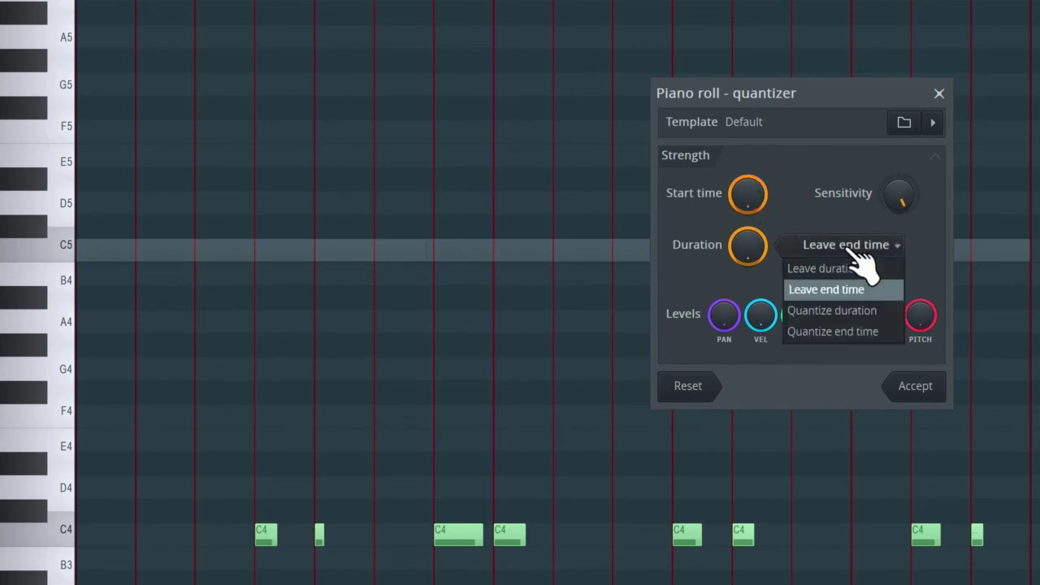
{"action": "left_click", "coordinate": [845, 333]}
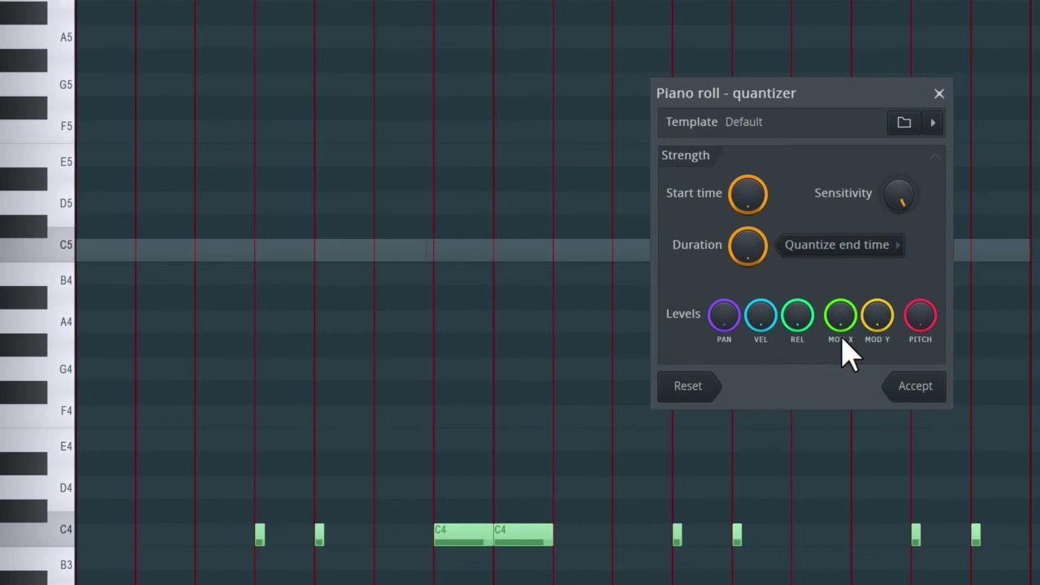
- Set the Duration mode back to Quantize duration and browse the quantize template list
{"action": "left_click", "coordinate": [894, 245]}
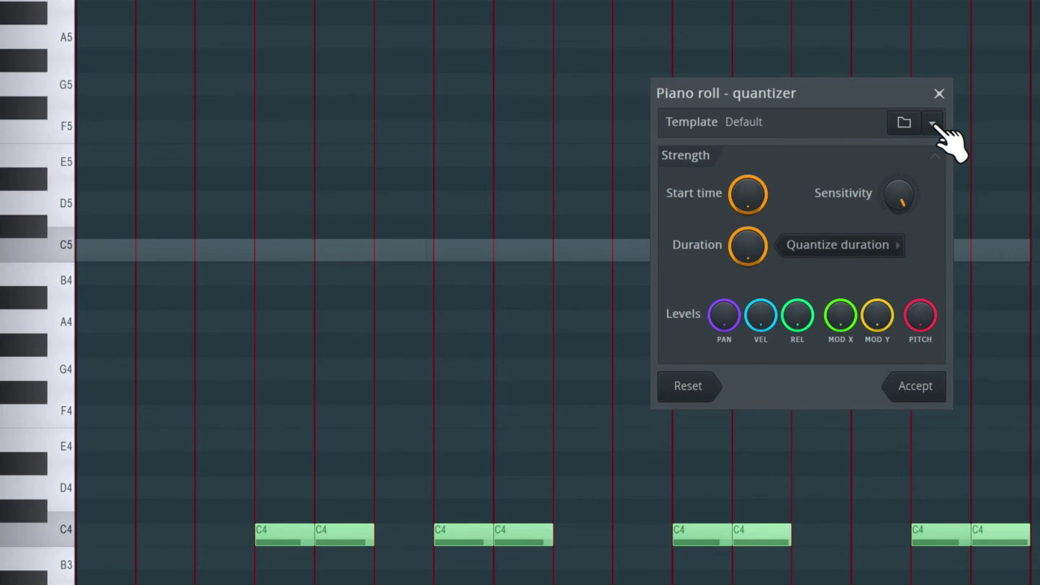
{"action": "left_click", "coordinate": [934, 123]}
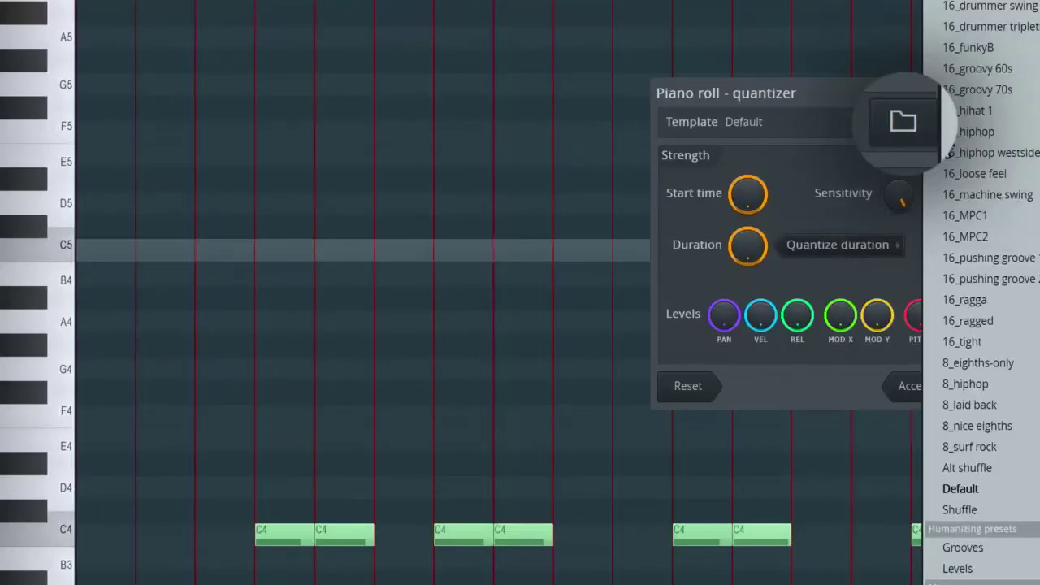
{"action": "left_click", "coordinate": [866, 109]}
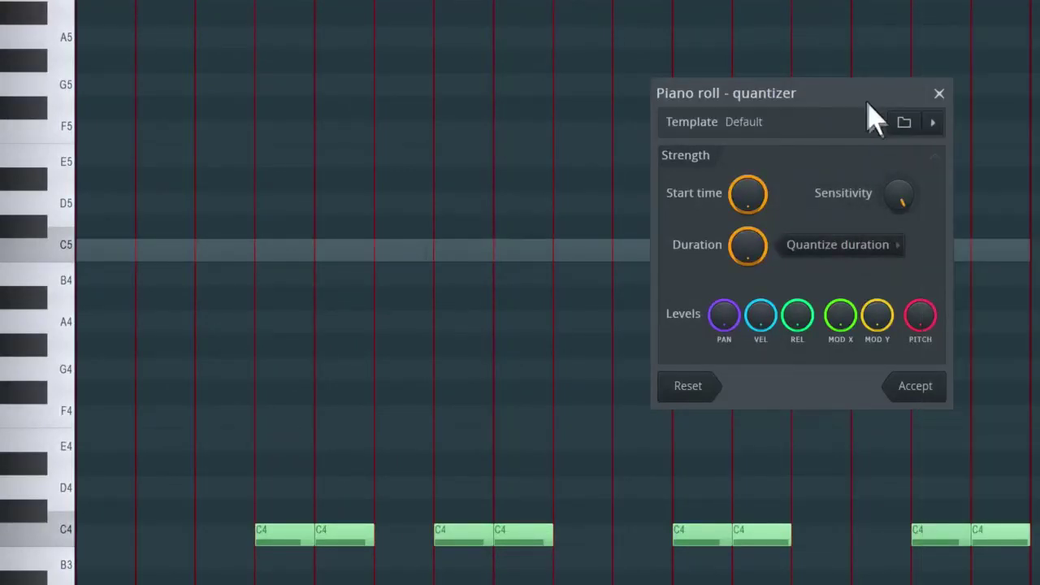
{"action": "left_click", "coordinate": [904, 122]}
{"action": "left_click", "coordinate": [537, 77]}
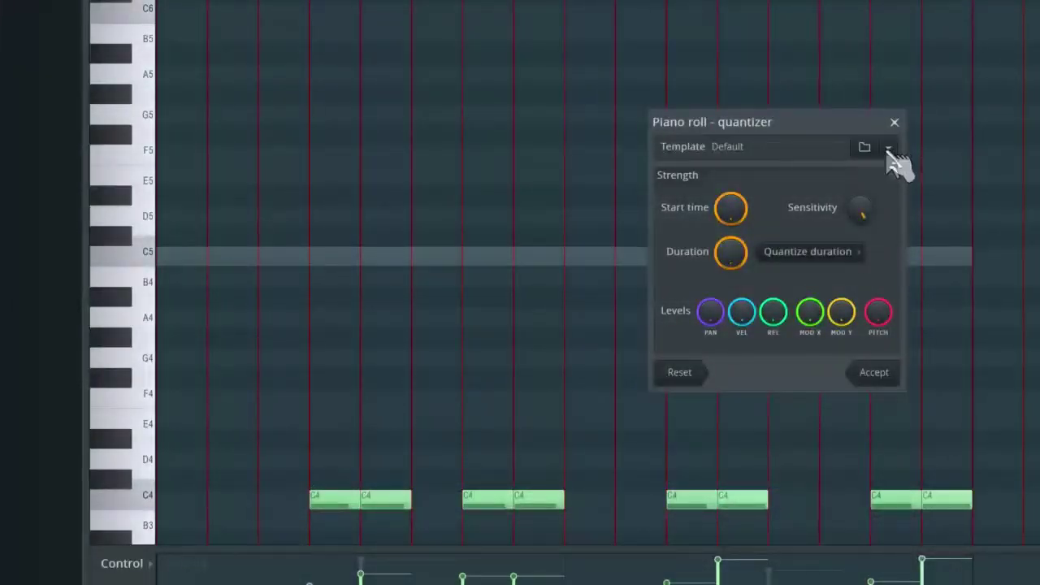
- Try the 16_hiphop westside template, then apply 8_eighths-only to the hat notes
{"action": "left_click", "coordinate": [890, 150]}
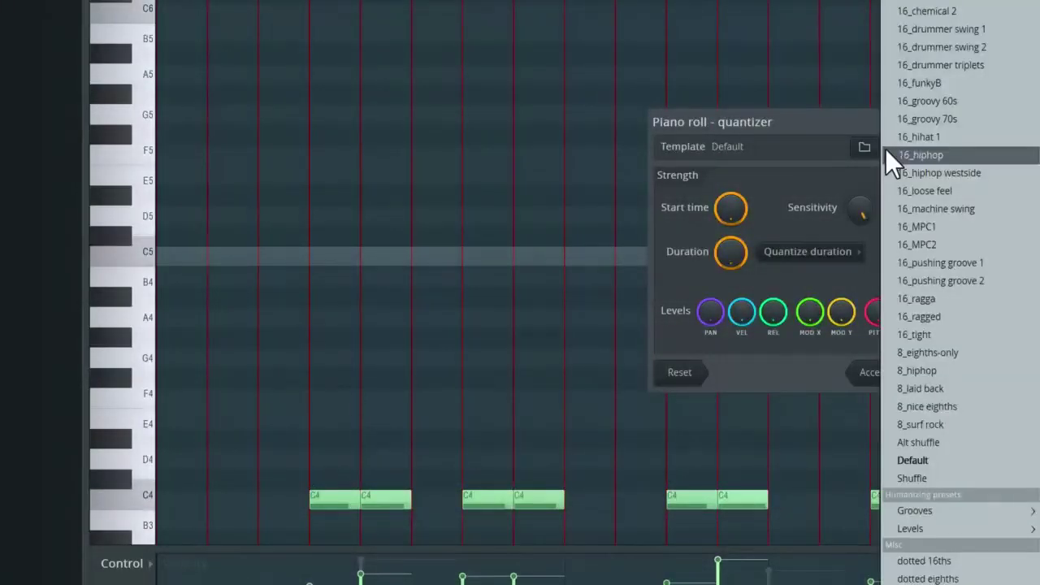
{"action": "left_click", "coordinate": [998, 173]}
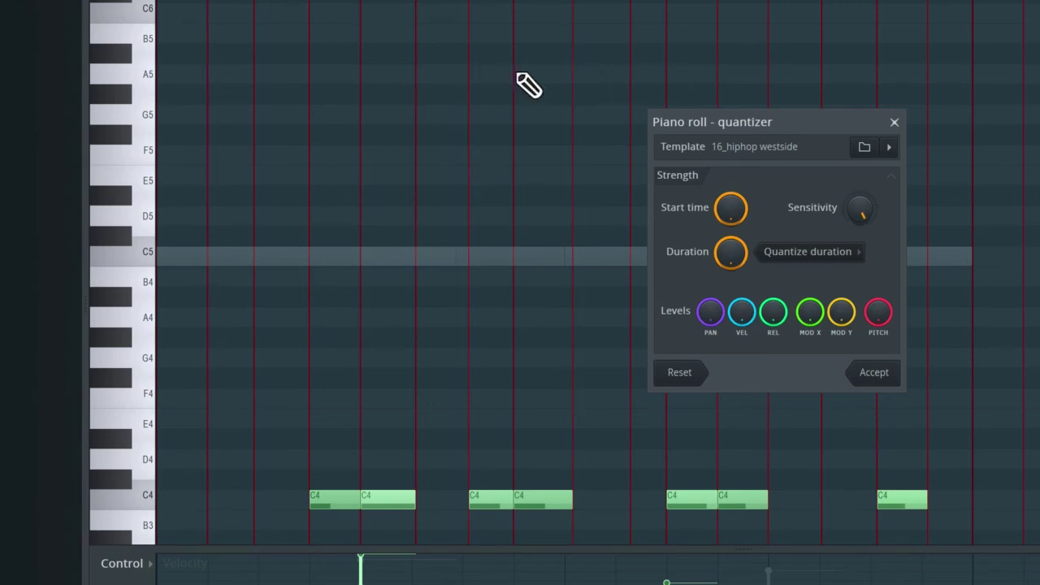
{"action": "left_click", "coordinate": [889, 146]}
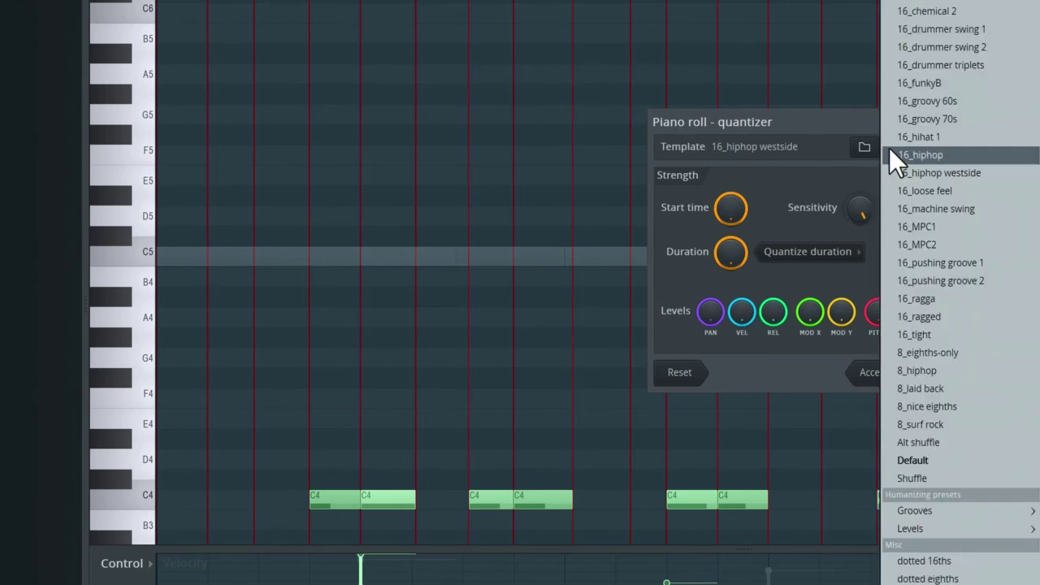
{"action": "left_click", "coordinate": [965, 350]}
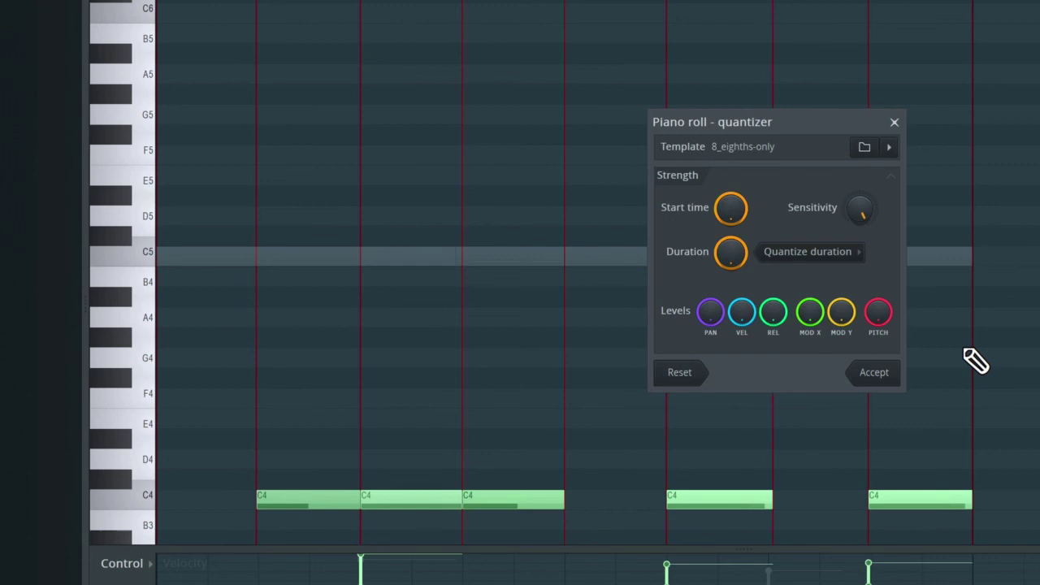
{"action": "left_click", "coordinate": [889, 148]}
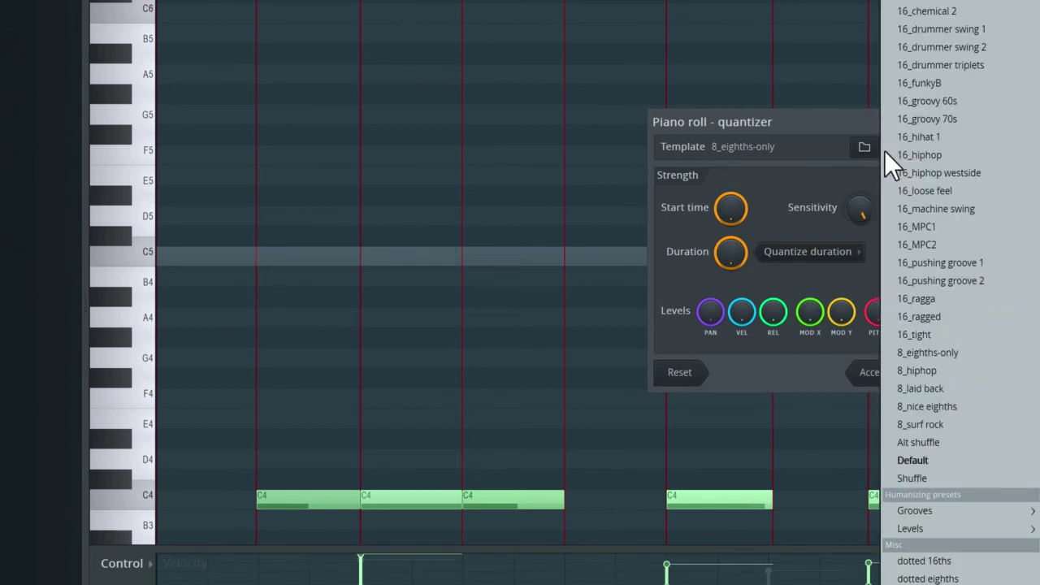
- Apply 16_chemical 2, turn VEL quantizing down and partly back, then reset to Default
{"action": "left_click", "coordinate": [933, 12]}
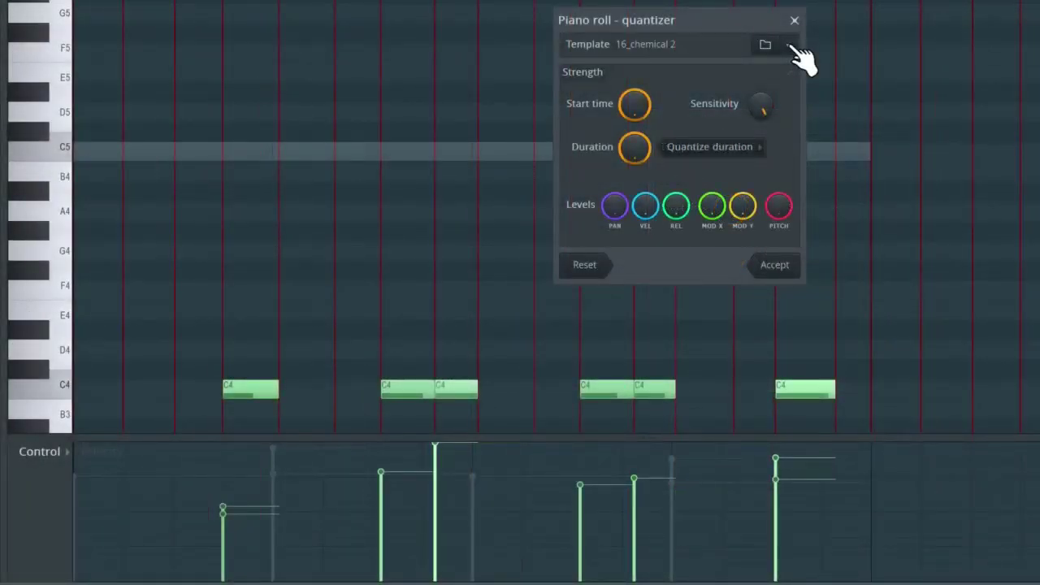
{"action": "left_click_drag", "start_coordinate": [646, 206], "coordinate": [646, 245]}
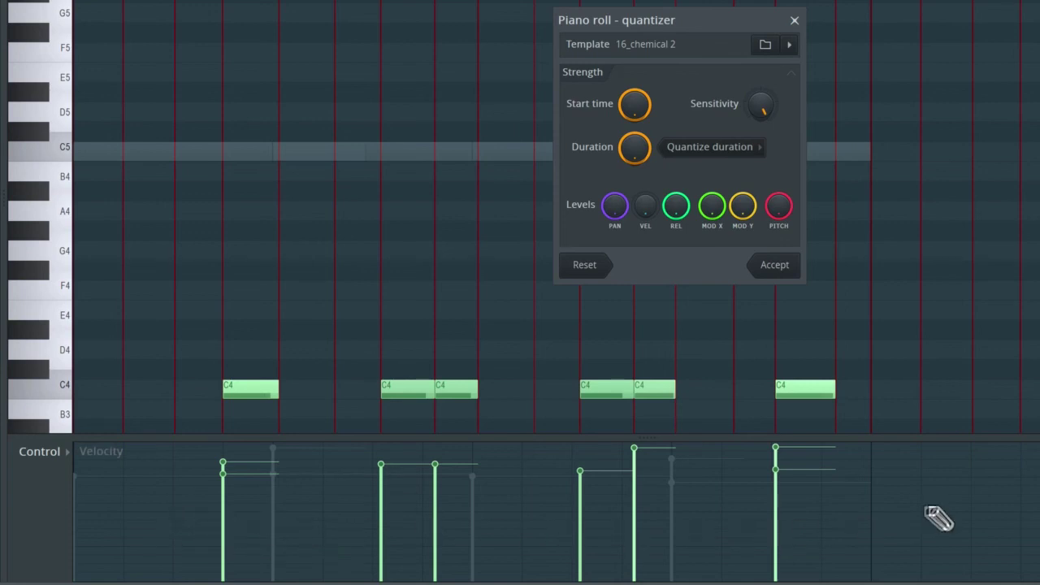
{"action": "left_click_drag", "start_coordinate": [648, 210], "coordinate": [648, 185]}
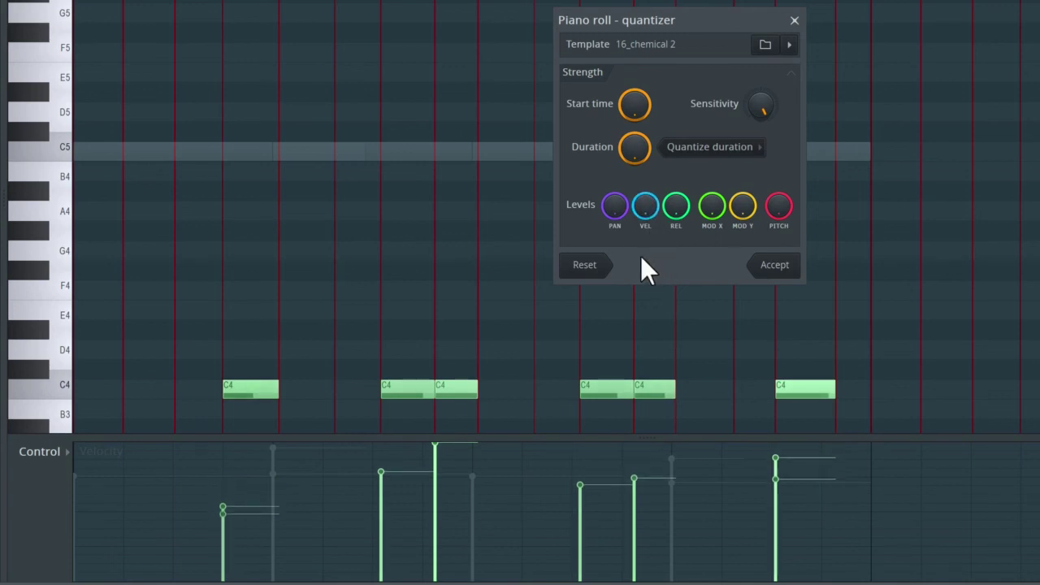
{"action": "left_click", "coordinate": [585, 265]}
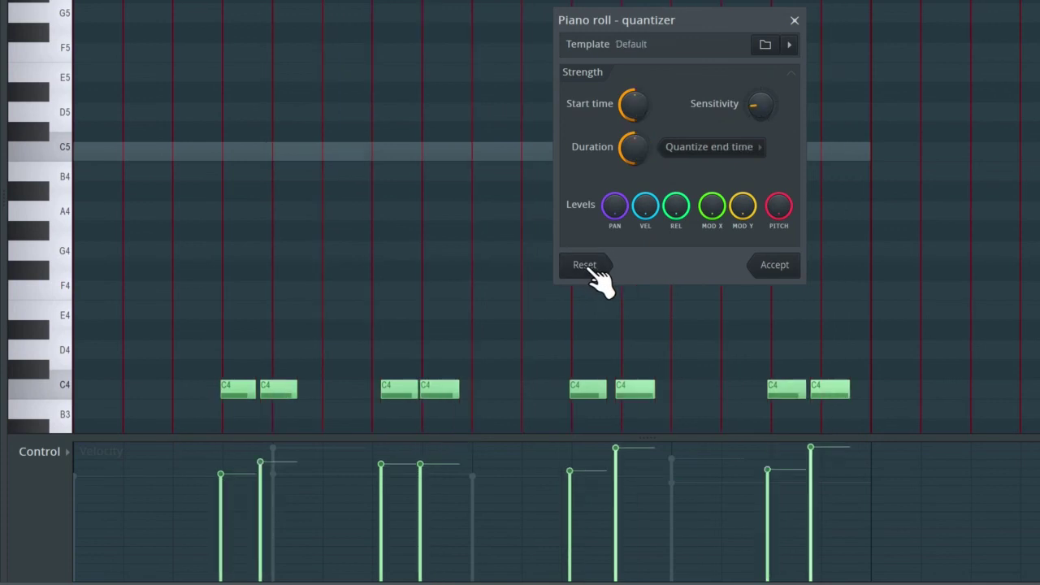
- Close the quantizer, quick-quantize all hat notes with Ctrl+Q, and play back without the metronome
{"action": "left_click", "coordinate": [795, 21]}
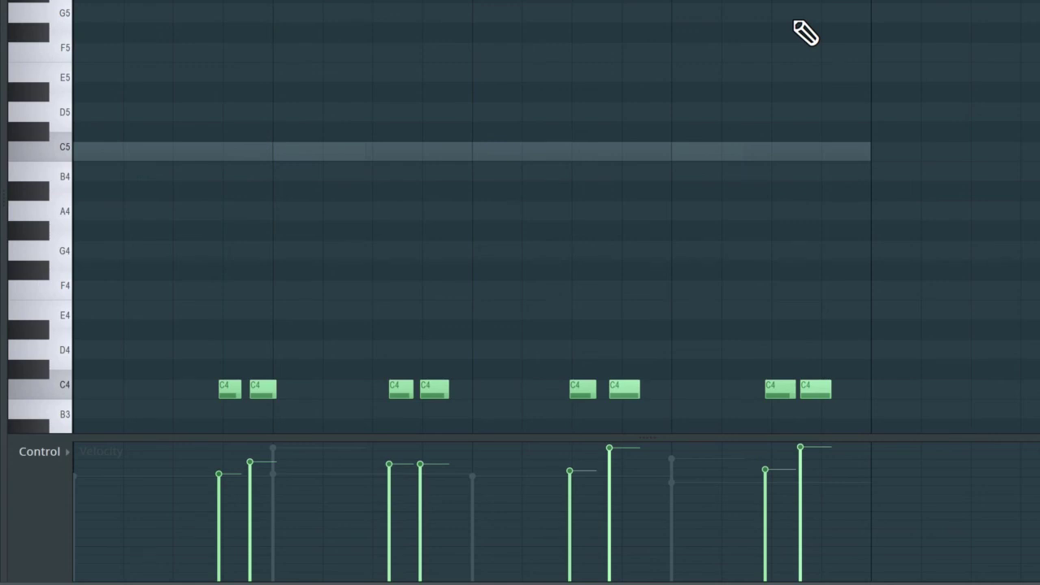
{"action": "key", "text": "ctrl+q"}
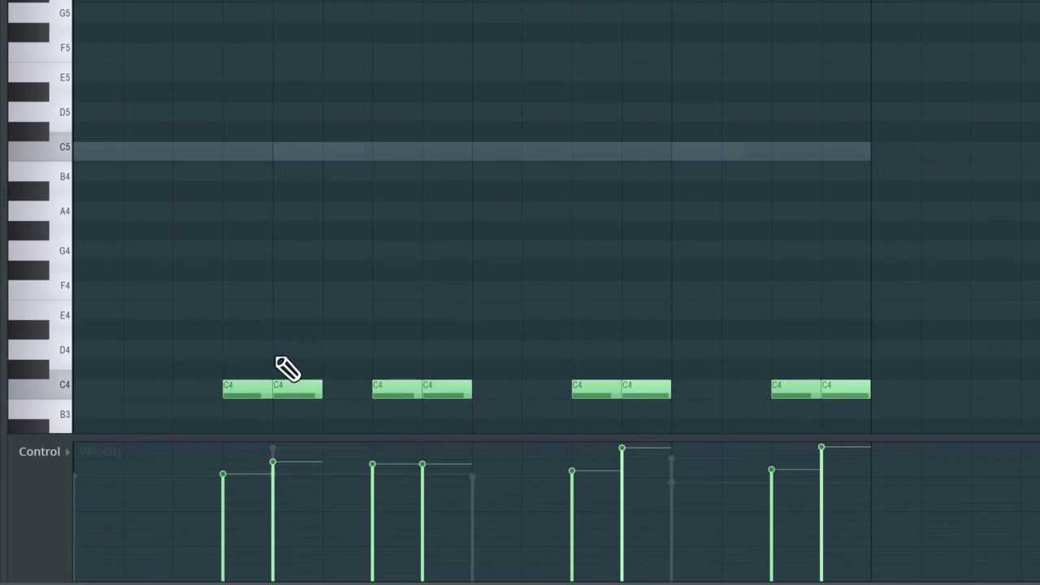
{"action": "left_click_drag", "start_coordinate": [297, 360], "coordinate": [212, 384]}
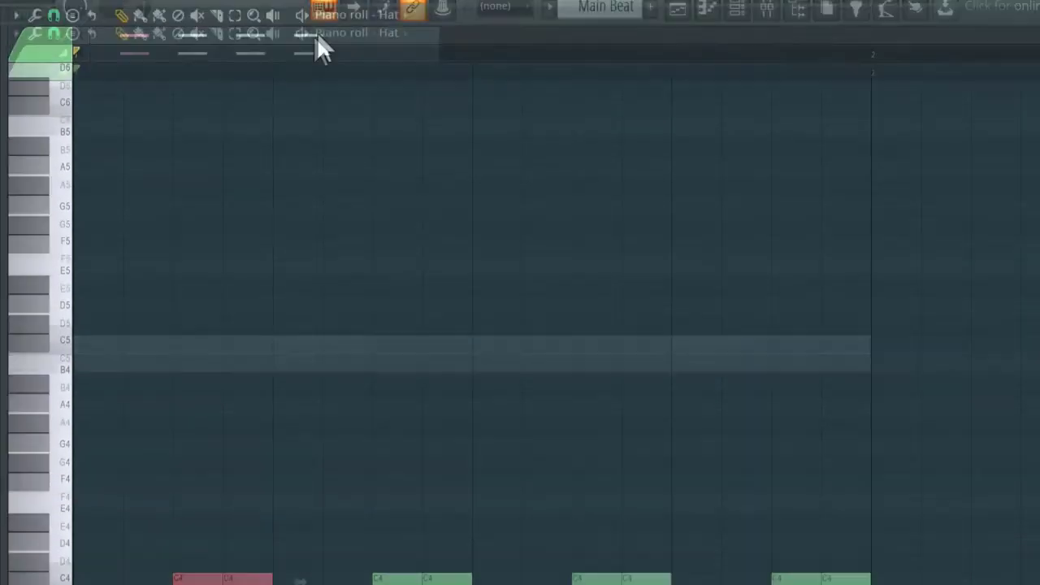
{"action": "left_click", "coordinate": [325, 24]}
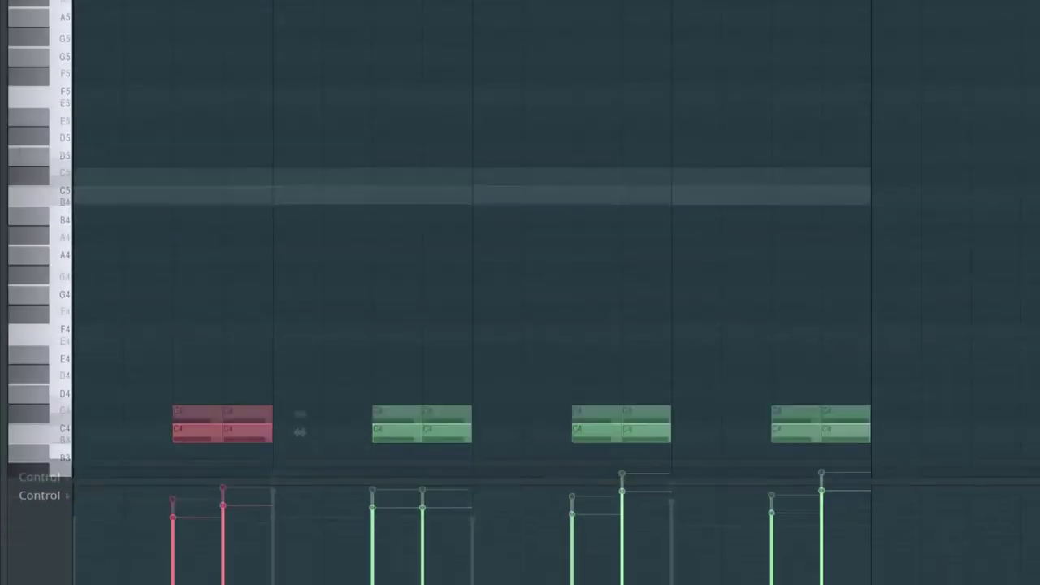
{"action": "key", "text": "space"}
{"action": "key", "text": "space"}
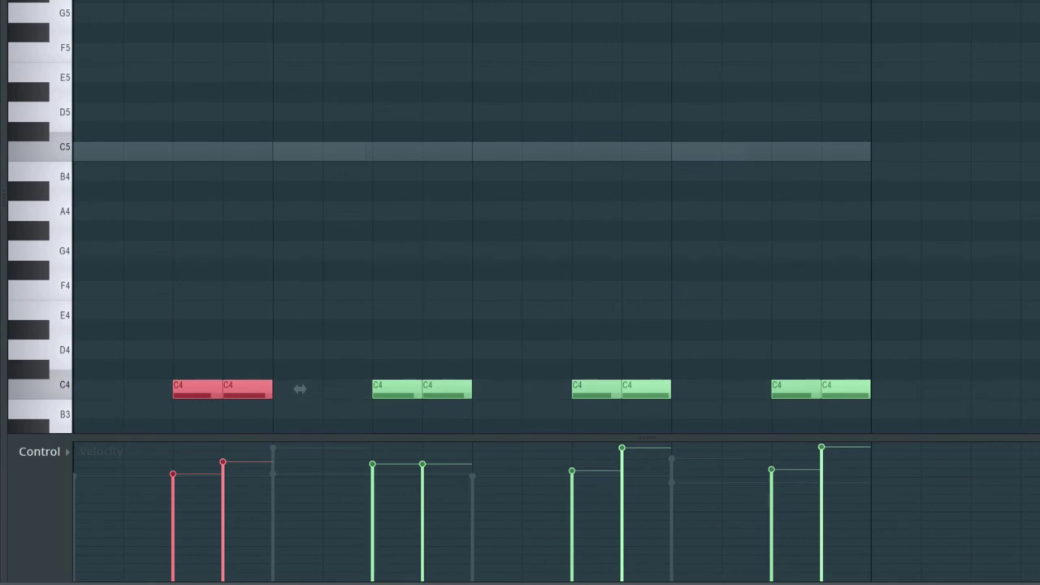